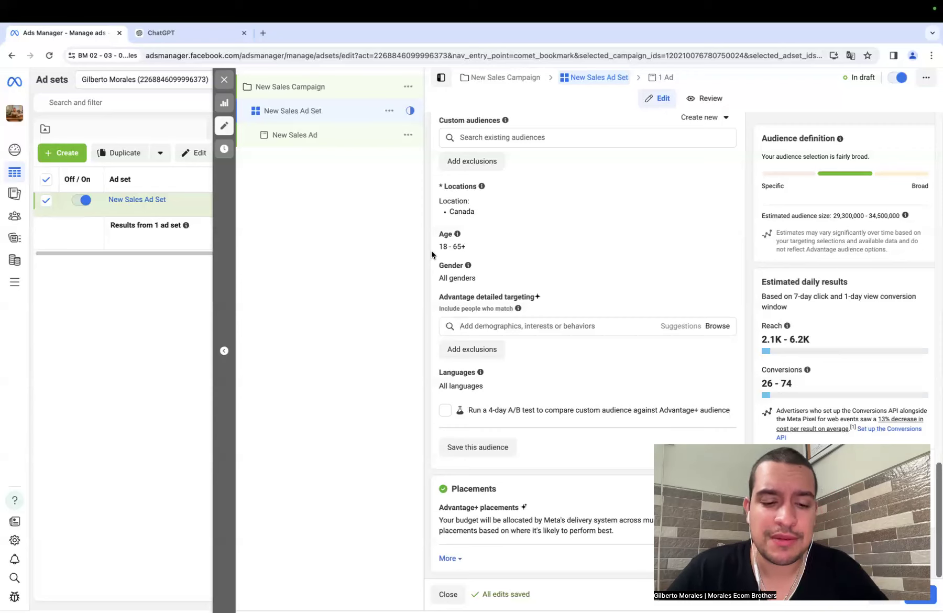
# - Search the ad set's detailed targeting for "dog" and look through the suggested options
pyautogui.click(475, 325)
pyautogui.write('dog')
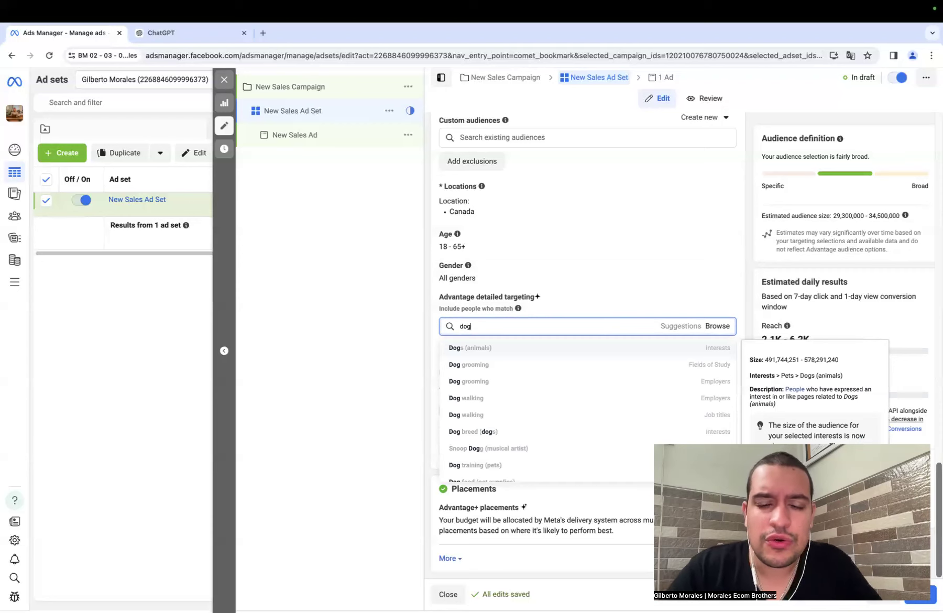
pyautogui.scroll(-5, 507, 409)
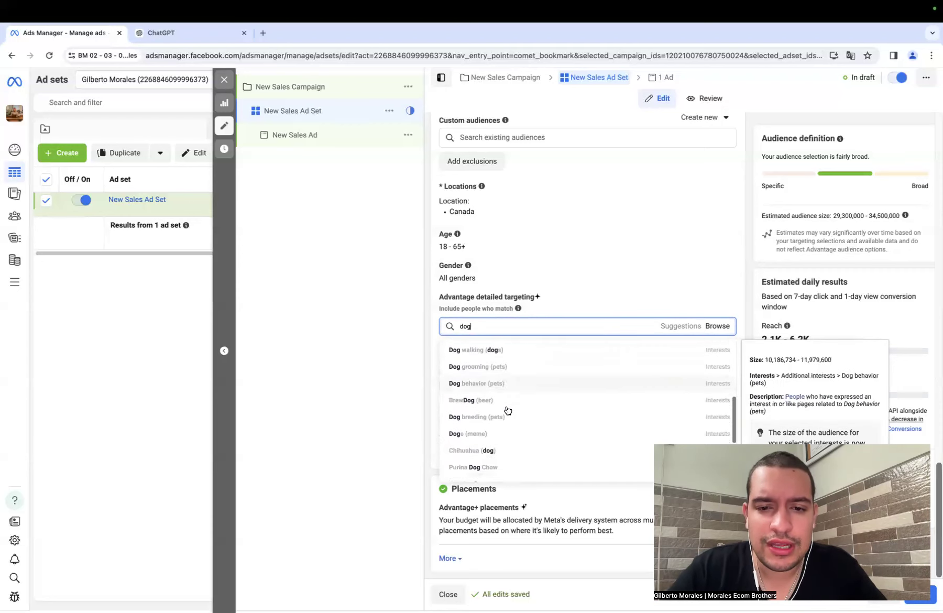
pyautogui.scroll(5, 507, 409)
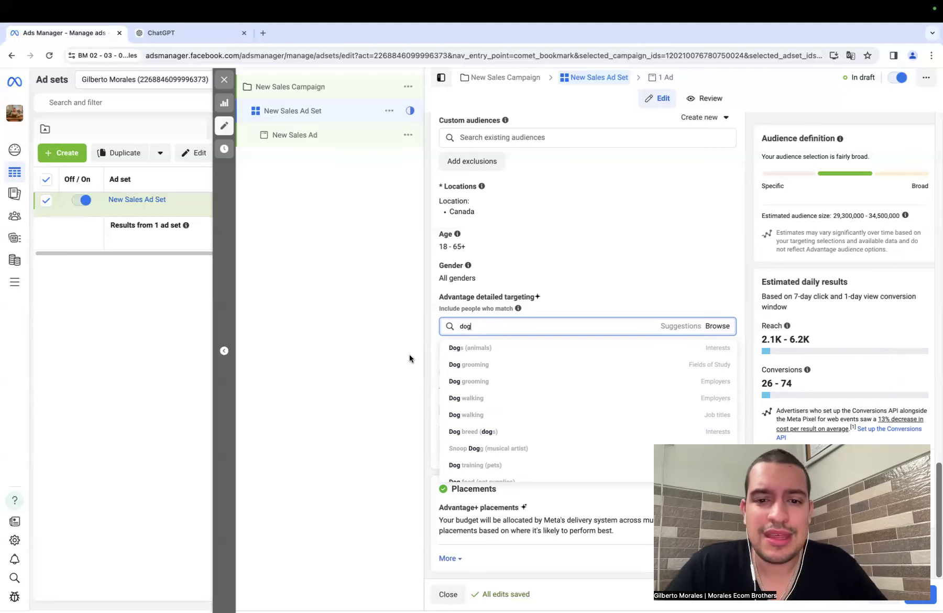
# - Search the detailed targeting options for "fashion" and look through the suggestions
pyautogui.doubleClick(474, 327)
pyautogui.write('fashion')
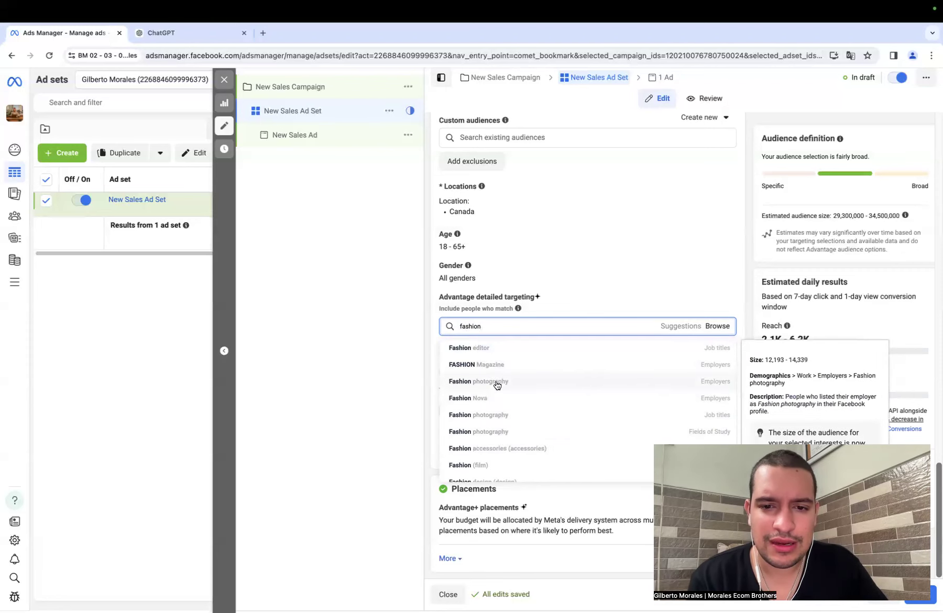
pyautogui.scroll(-5, 487, 419)
# - Find "gucci" in detailed targeting, add the Gucci (fashion brand) interest and look through the related brand suggestions
pyautogui.press('BackSpace')
pyautogui.press('BackSpace')
pyautogui.press('BackSpace')
pyautogui.press('BackSpace')
pyautogui.press('BackSpace')
pyautogui.press('BackSpace')
pyautogui.press('BackSpace')
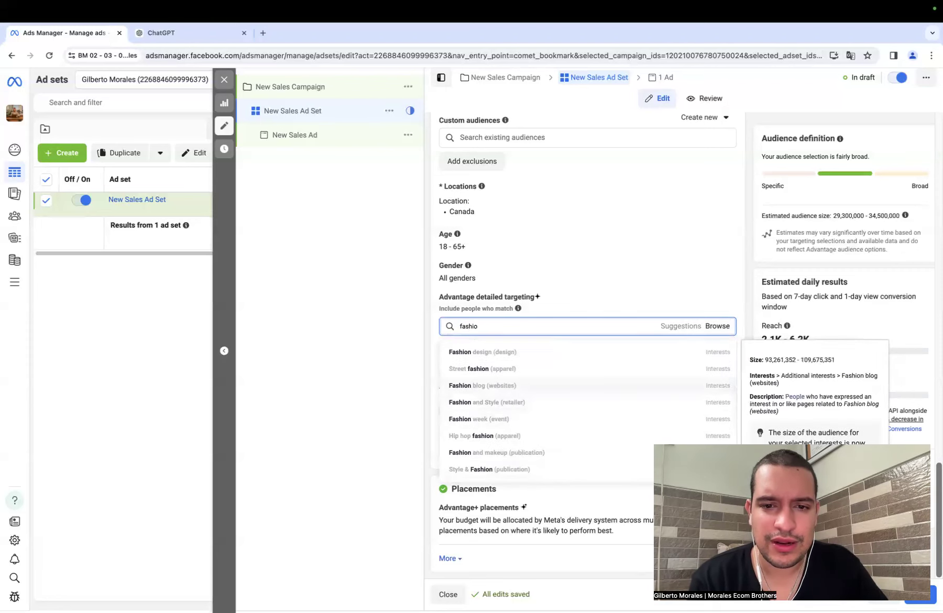
pyautogui.write('guc')
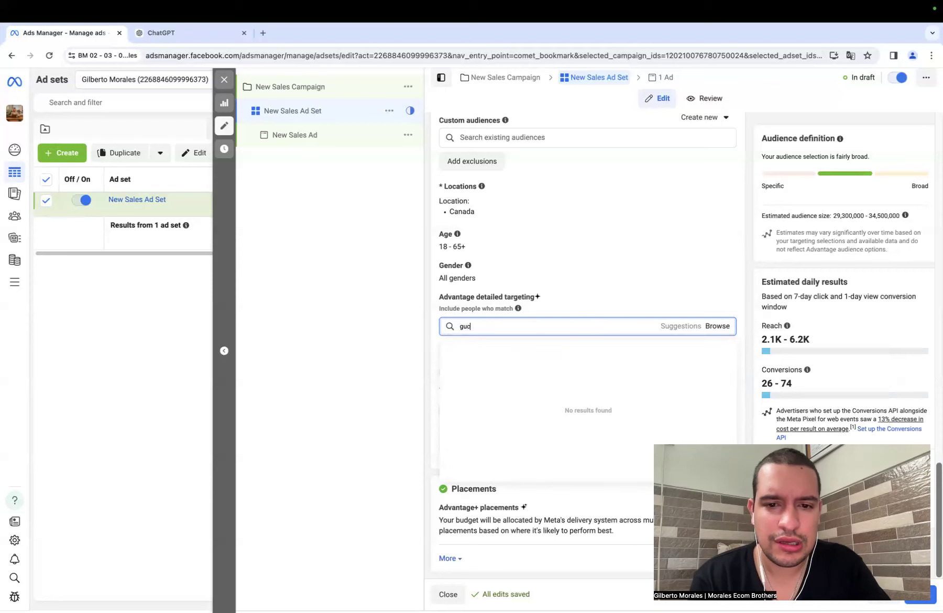
pyautogui.write('ci')
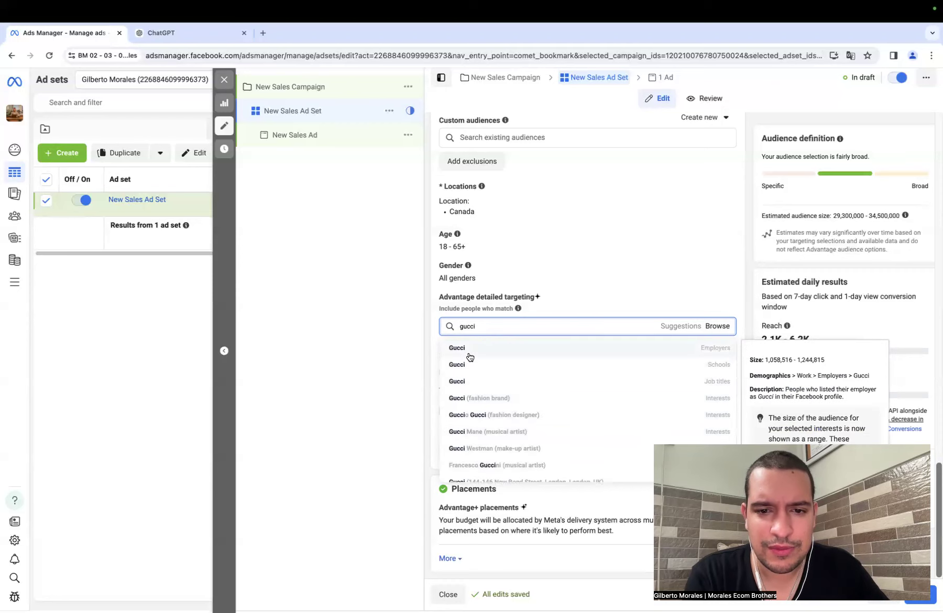
pyautogui.click(472, 399)
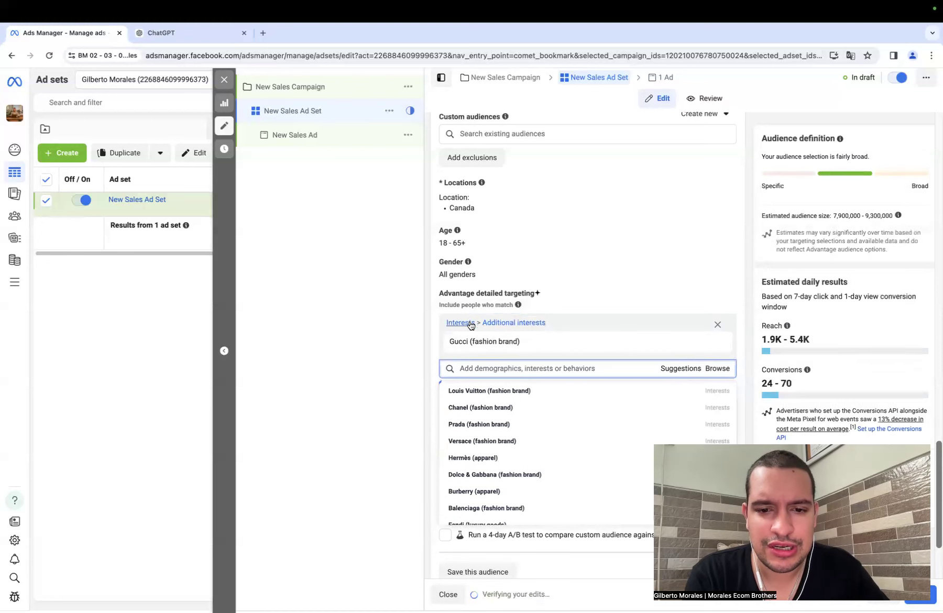
pyautogui.scroll(-5, 487, 422)
pyautogui.scroll(-4, 489, 422)
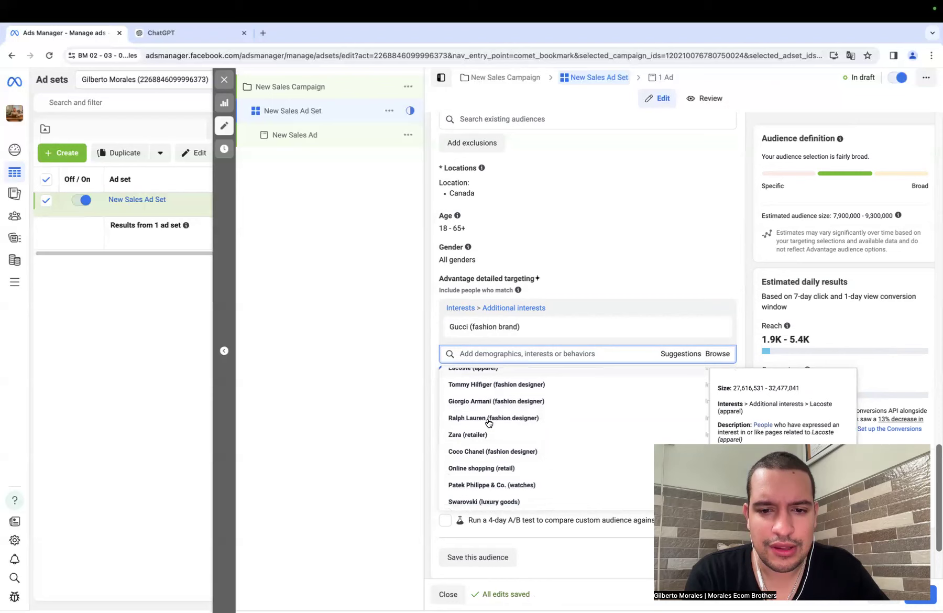
pyautogui.scroll(8, 488, 422)
# - Switch to ChatGPT and send the prompt "Name popular clothing brands for rich people"
pyautogui.click(173, 33)
pyautogui.click(369, 575)
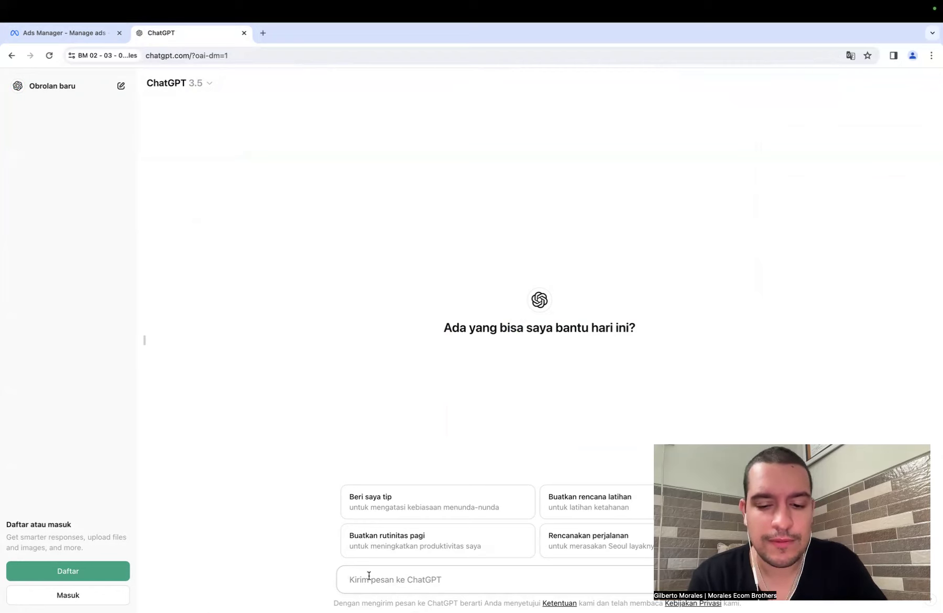
pyautogui.write('na')
pyautogui.press('BackSpace')
pyautogui.press('BackSpace')
pyautogui.write('Name popular')
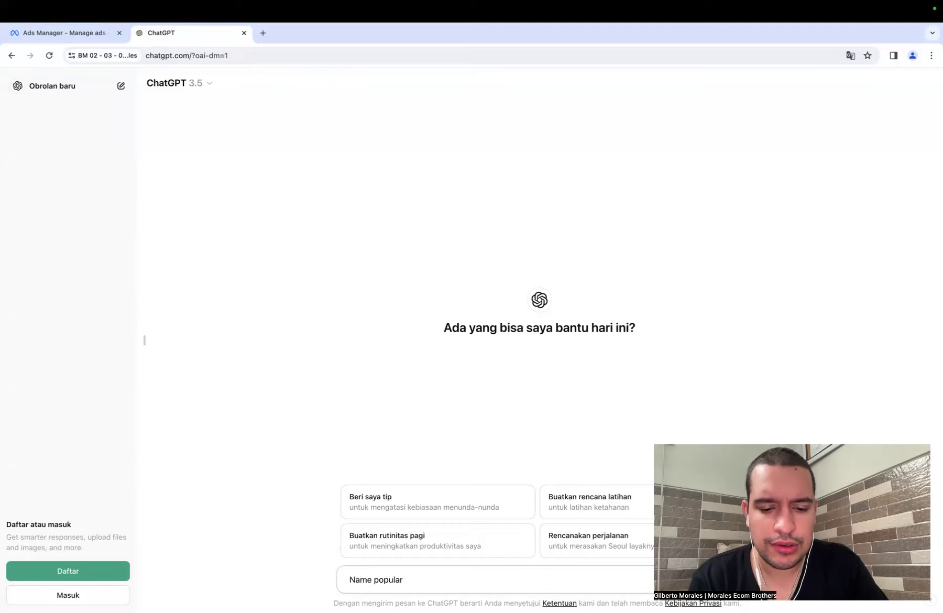
pyautogui.write(' clothi')
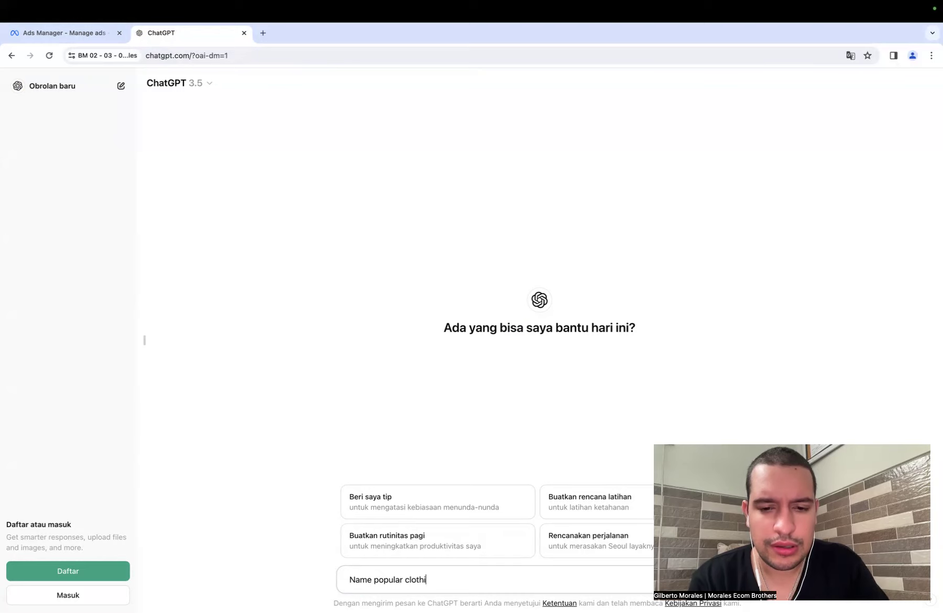
pyautogui.write('ng brands')
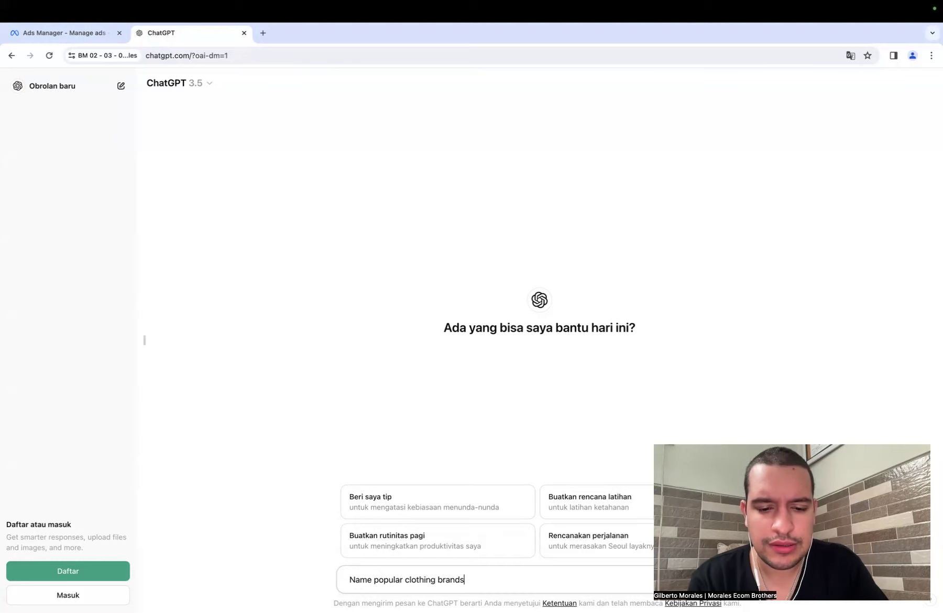
pyautogui.write(' for rich people')
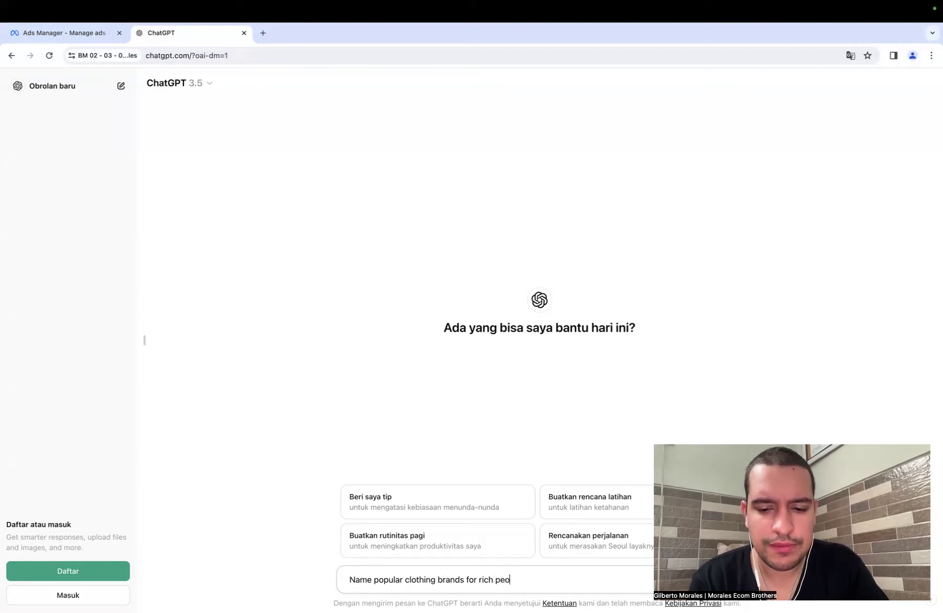
pyautogui.press('Return')
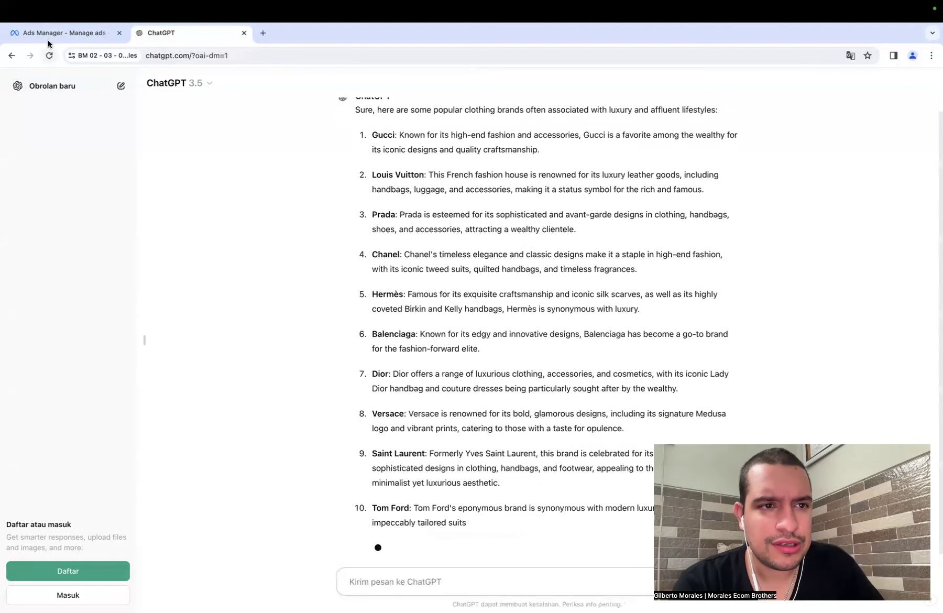
# - Switch to Ads Manager and compare the suggested interests with the brands ChatGPT listed
pyautogui.click(48, 35)
pyautogui.scroll(2, 463, 416)
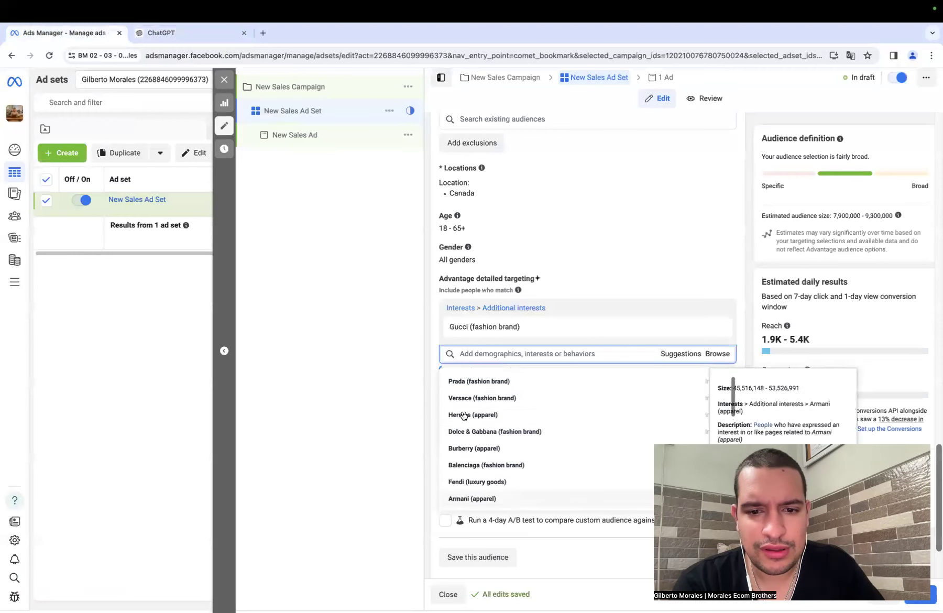
pyautogui.scroll(-1, 464, 415)
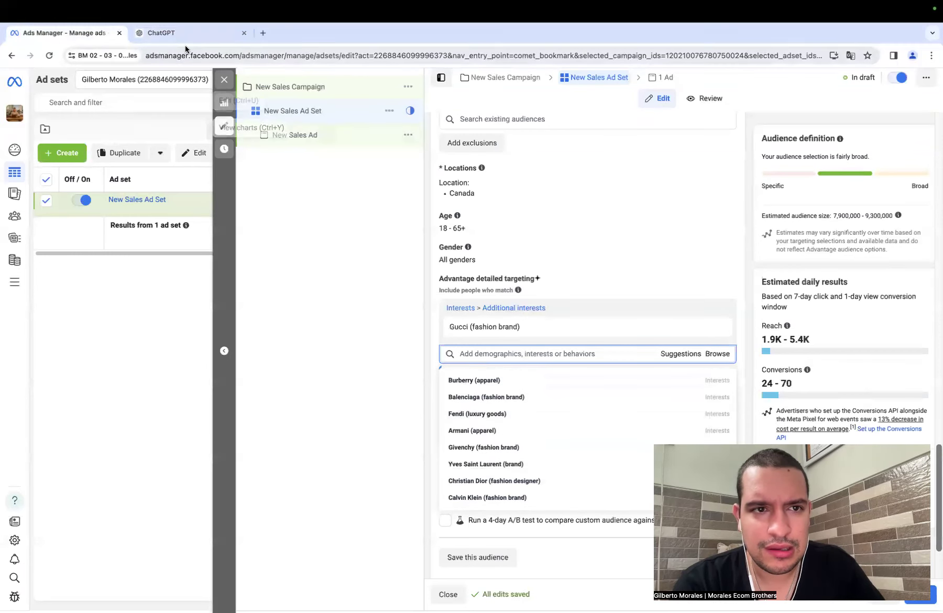
# - Return to ChatGPT and send the follow-up "give me some of them are less known but still as popular"
pyautogui.click(183, 35)
pyautogui.click(367, 581)
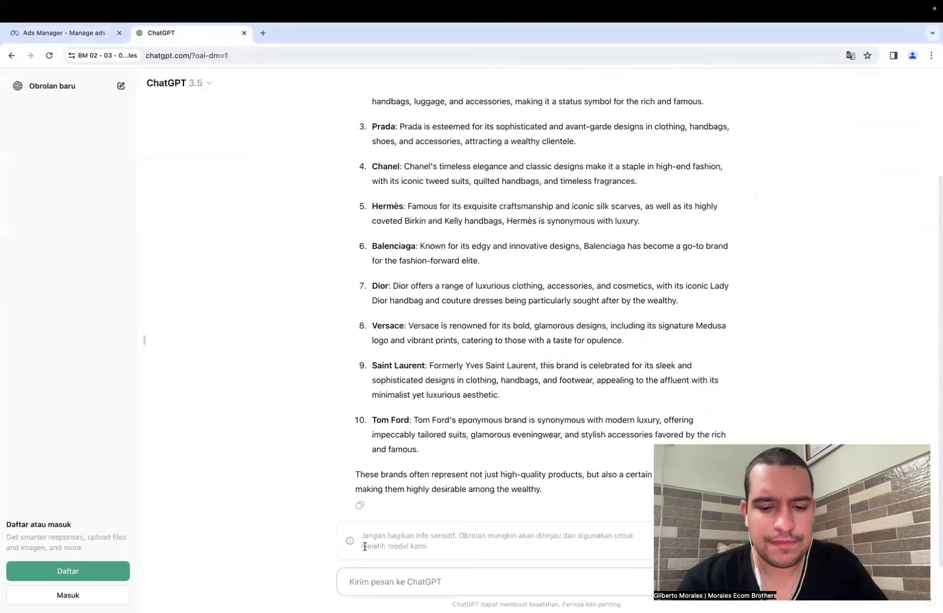
pyautogui.write('give me ')
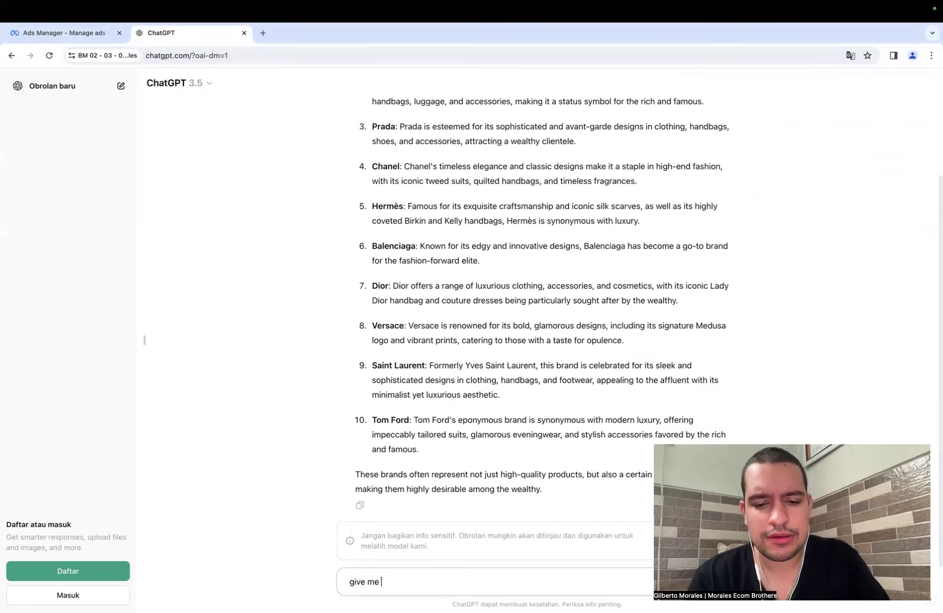
pyautogui.write('some of them are less kno')
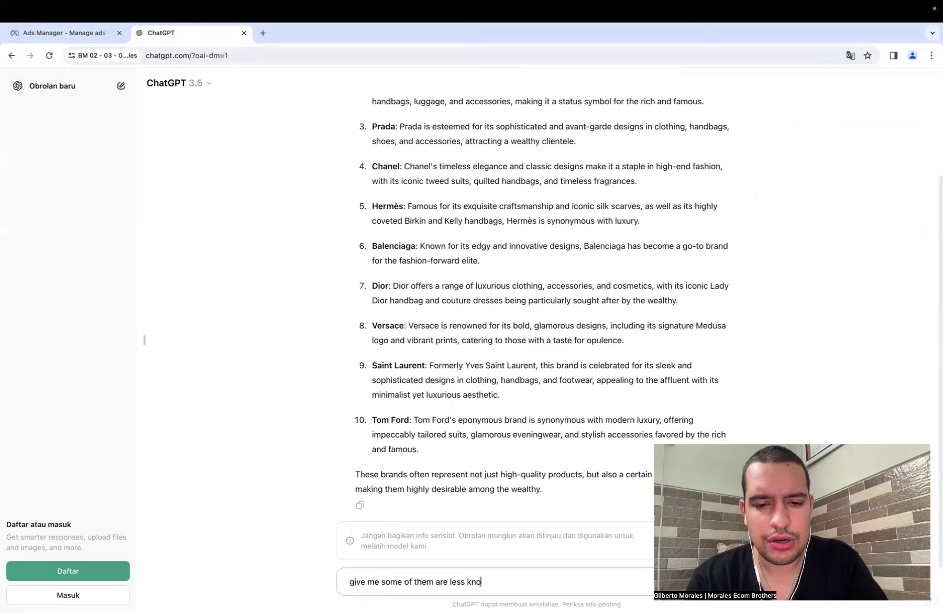
pyautogui.write('still as popul')
pyautogui.press('Return')
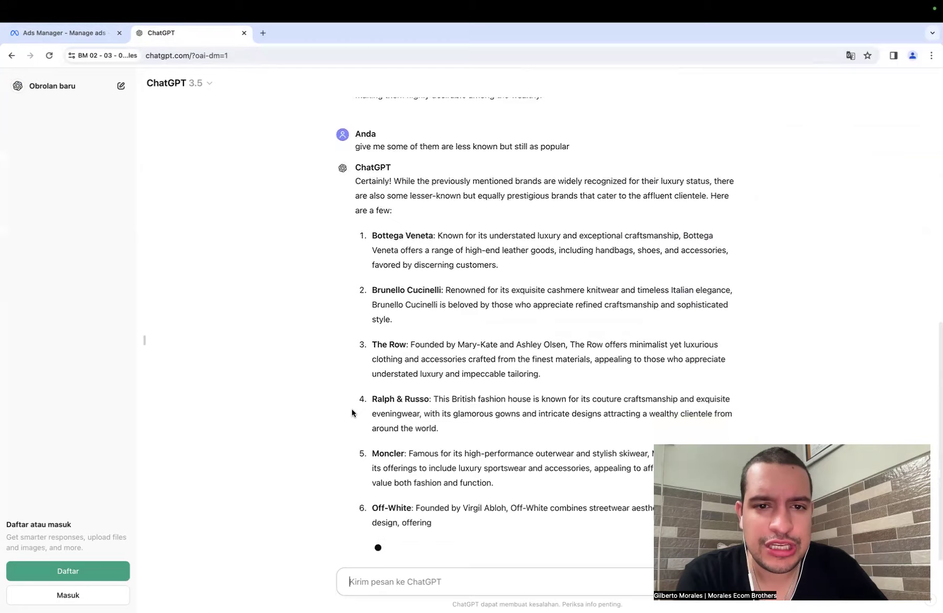
# - Look through both ChatGPT replies and copy the brand name Brunello Cucinelli from the lesser-known list
pyautogui.scroll(15, 352, 409)
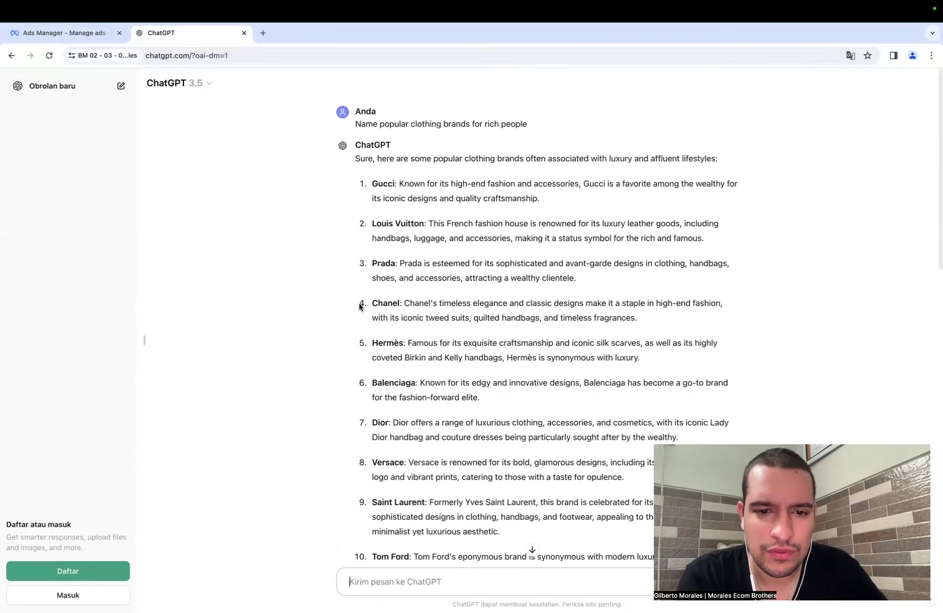
pyautogui.scroll(-8, 360, 306)
pyautogui.scroll(-3, 360, 306)
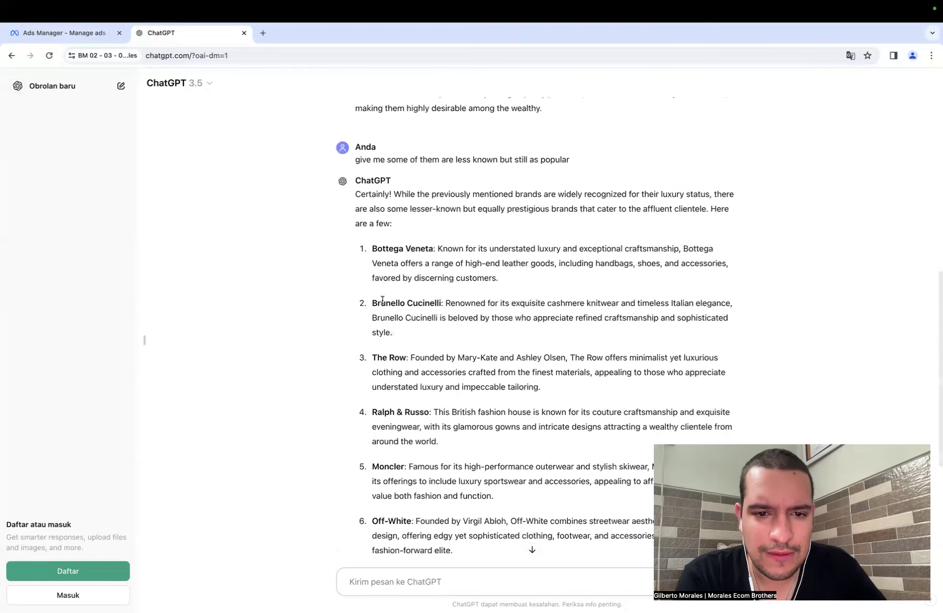
pyautogui.moveTo(373, 303)
pyautogui.mouseDown()
pyautogui.moveTo(438, 308)
pyautogui.moveTo(375, 304)
pyautogui.mouseUp()
pyautogui.rightClick(419, 304)
pyautogui.click(411, 303)
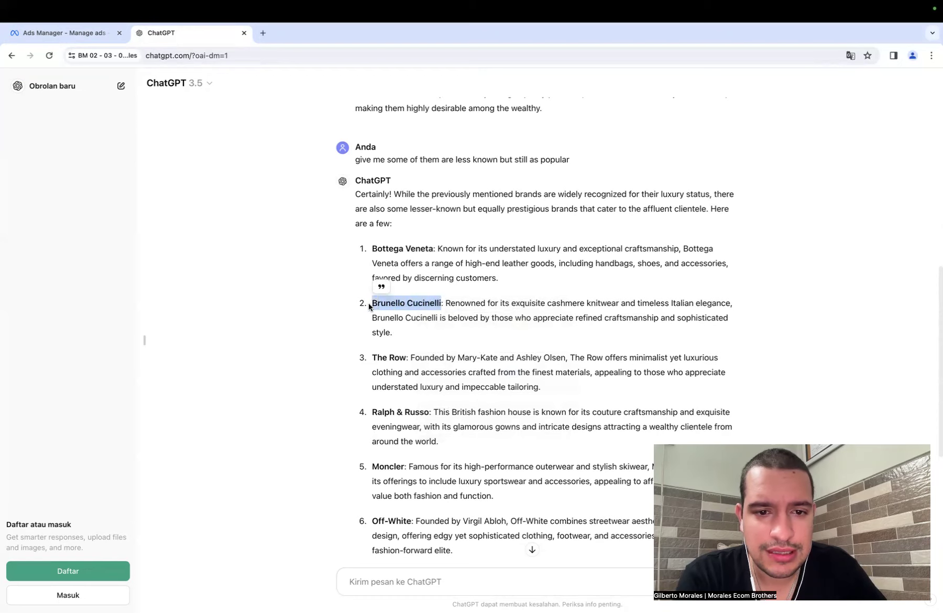
pyautogui.rightClick(388, 303)
pyautogui.click(401, 324)
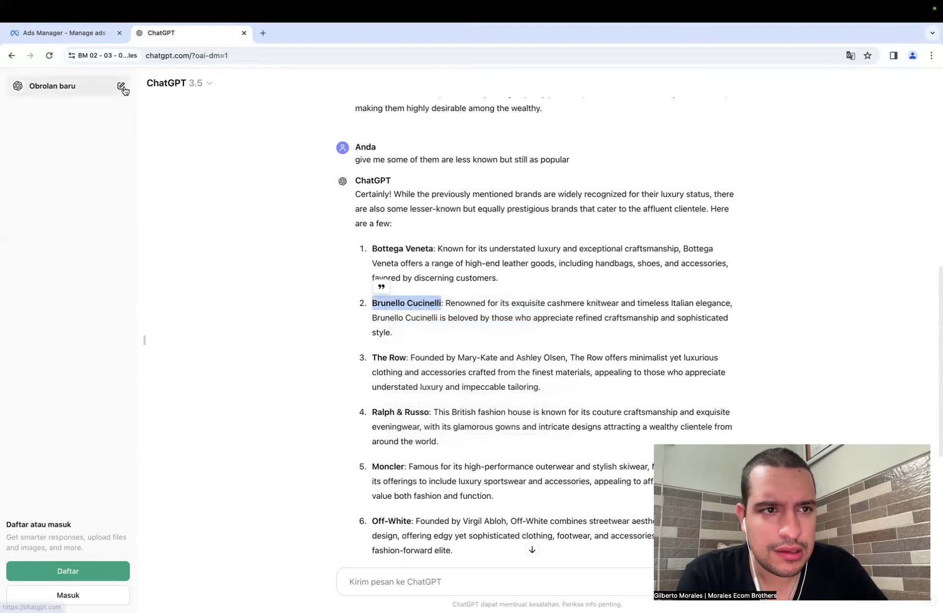
# - Switch to Ads Manager, add the Brunello Cucinelli (fashion designer) interest to detailed targeting and remove the Gucci interest
pyautogui.click(84, 33)
pyautogui.click(470, 352)
pyautogui.hotkey('ctrl', 'v')
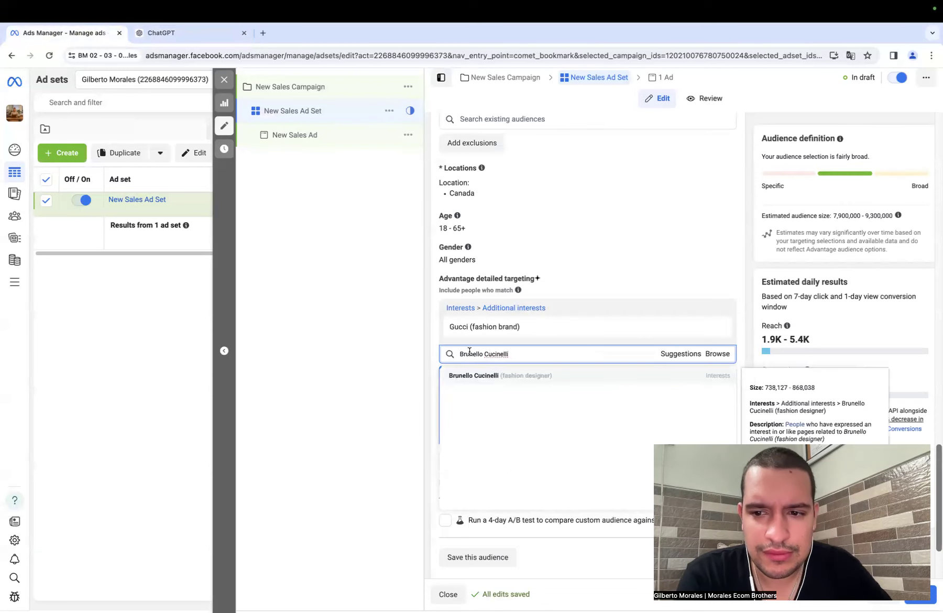
pyautogui.click(499, 376)
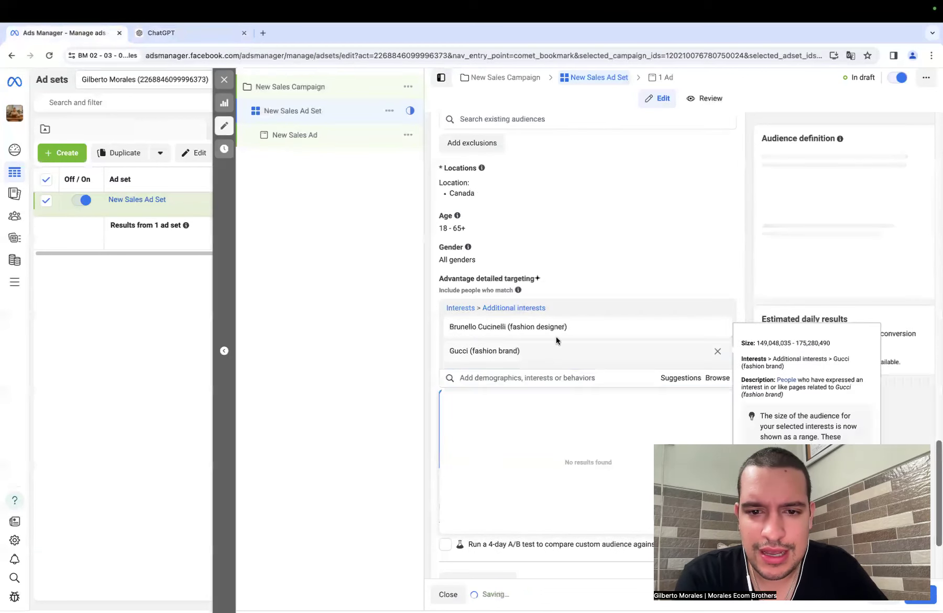
pyautogui.click(717, 355)
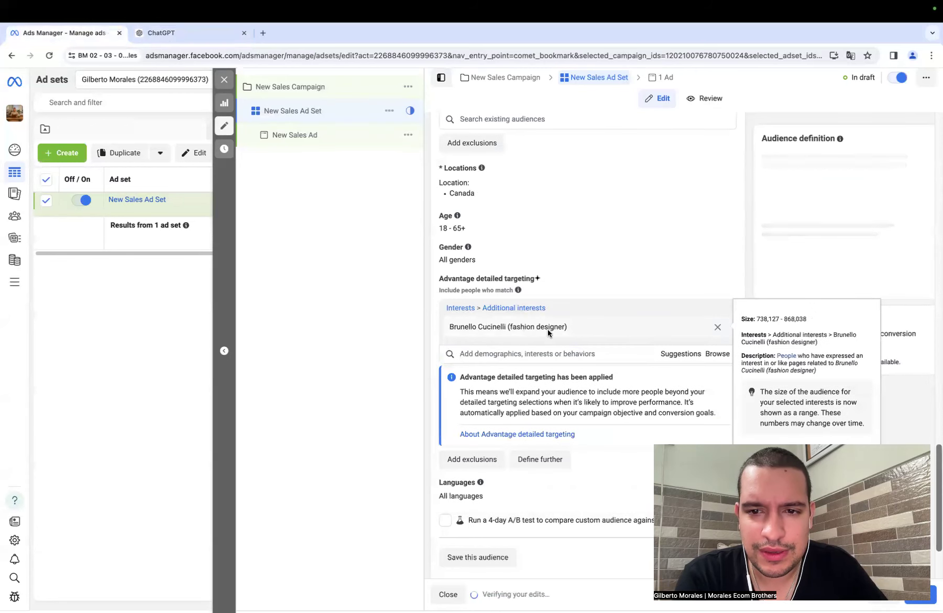
# - Switch to ChatGPT and copy the brand name Ralph & Russo from the lesser-known list
pyautogui.click(189, 35)
pyautogui.scroll(-1, 393, 335)
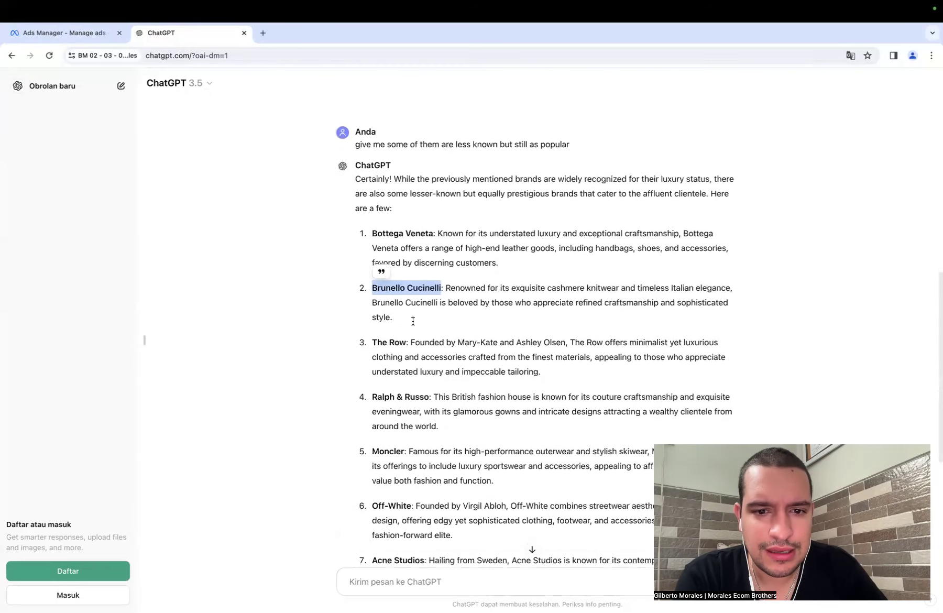
pyautogui.moveTo(372, 395); pyautogui.dragTo(431, 400)
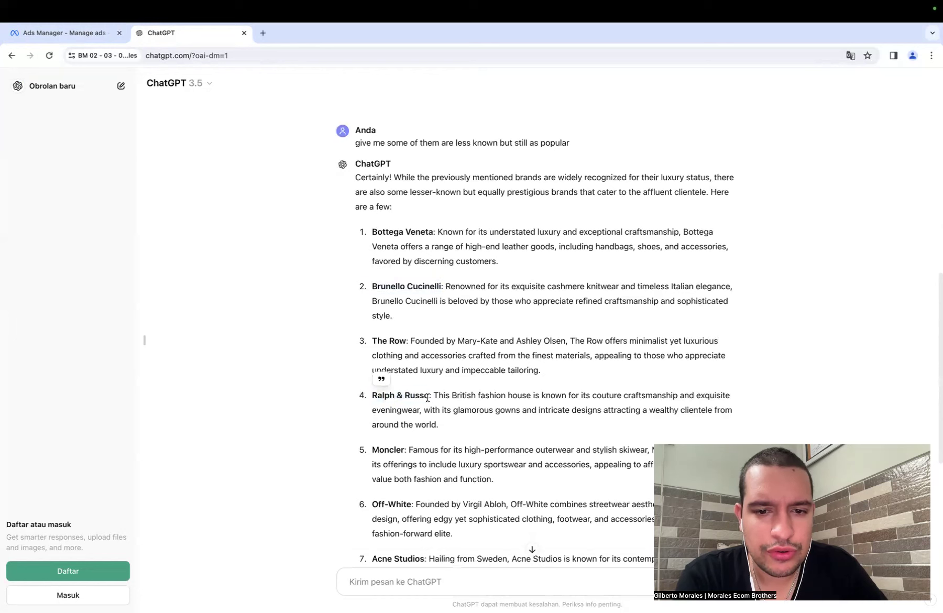
pyautogui.rightClick(388, 397)
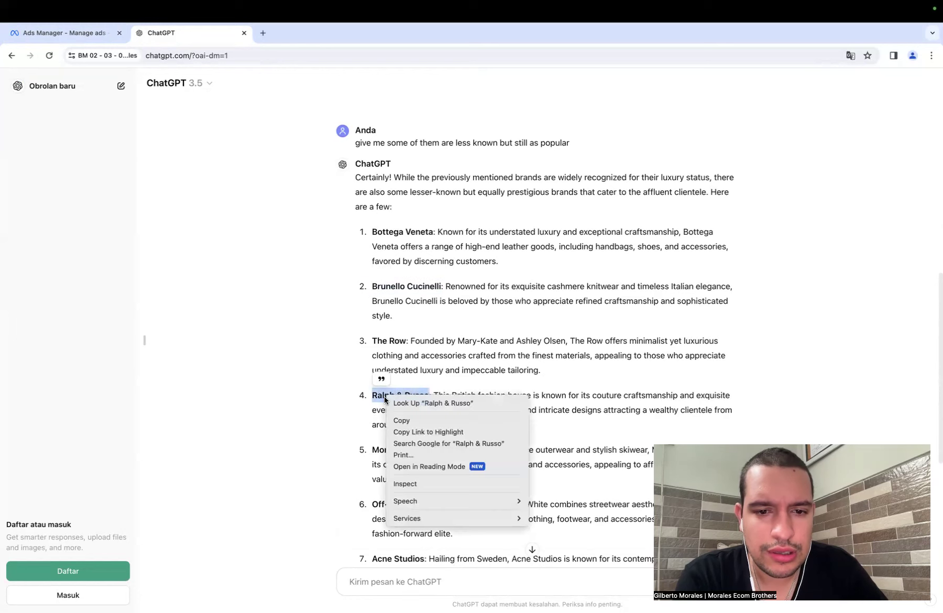
pyautogui.click(401, 420)
# - Switch to Ads Manager and add the Ralph & Russo (fashion brand) interest to detailed targeting
pyautogui.click(91, 38)
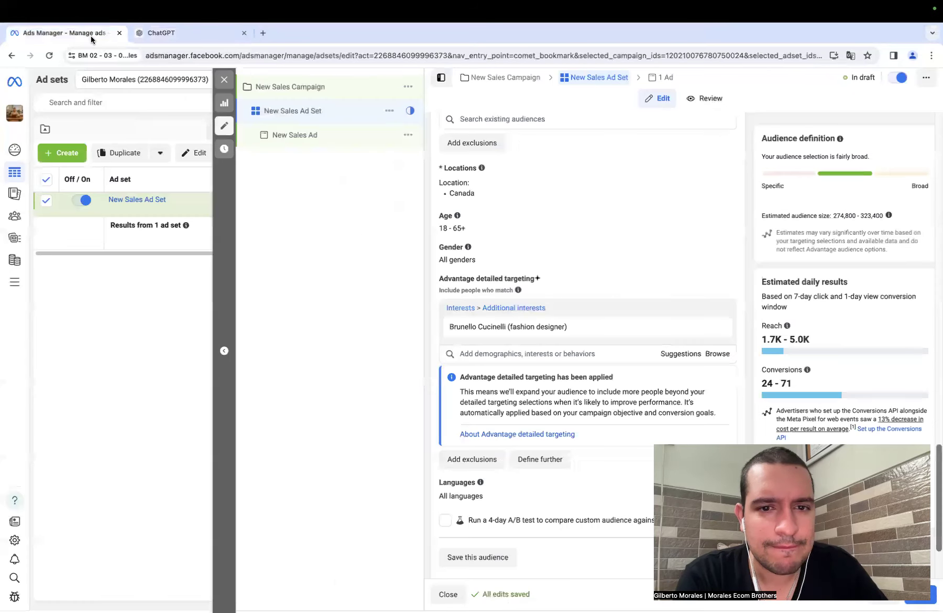
pyautogui.click(493, 354)
pyautogui.press('super+v')
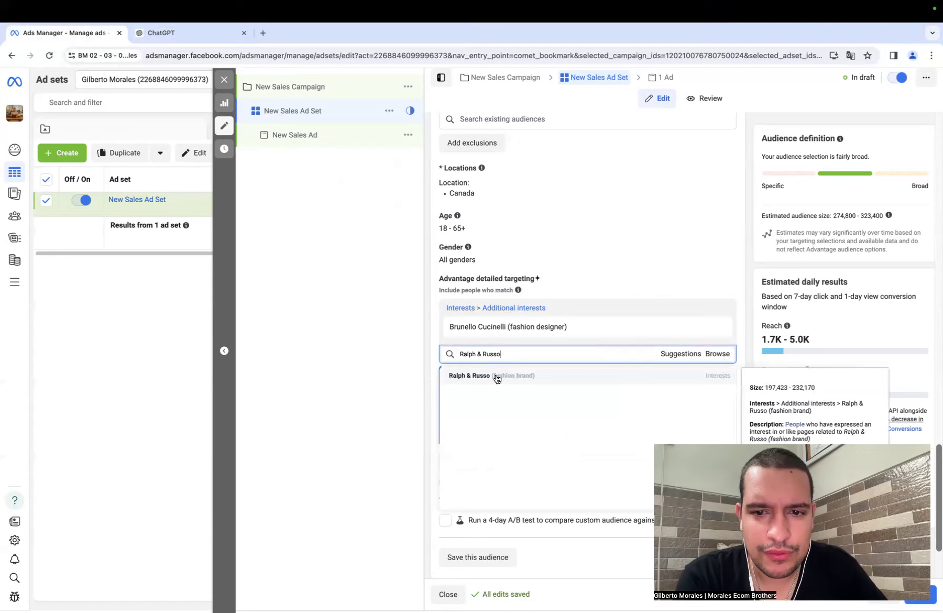
pyautogui.click(497, 376)
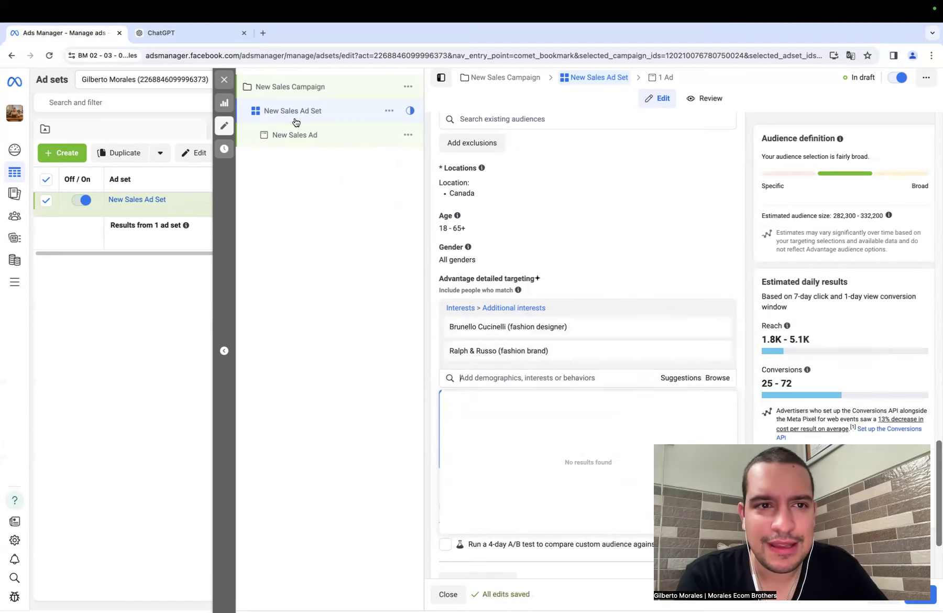
# - Switch to ChatGPT and copy the brand name Thom Browne from the lesser-known list
pyautogui.click(183, 34)
pyautogui.scroll(-3, 398, 339)
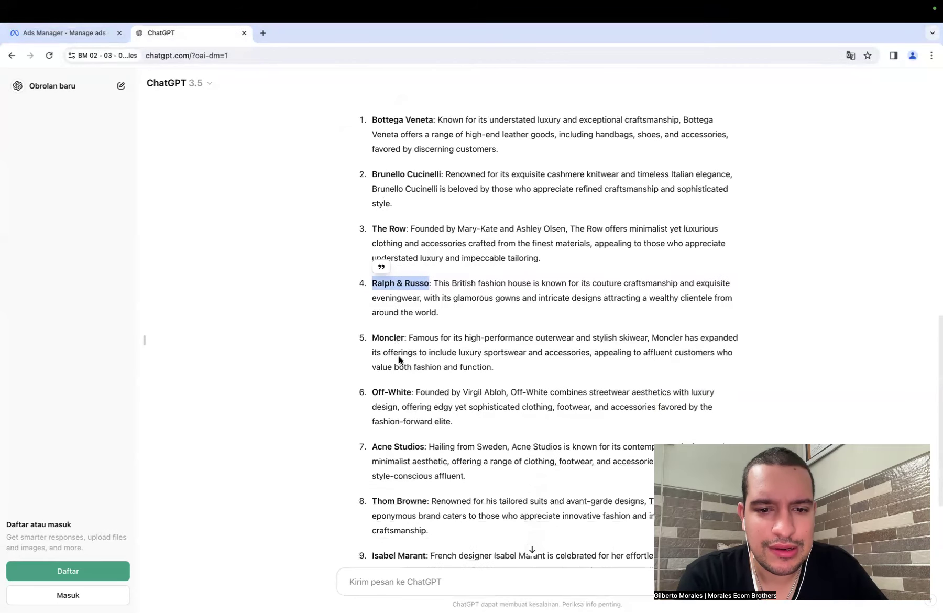
pyautogui.scroll(-2, 398, 392)
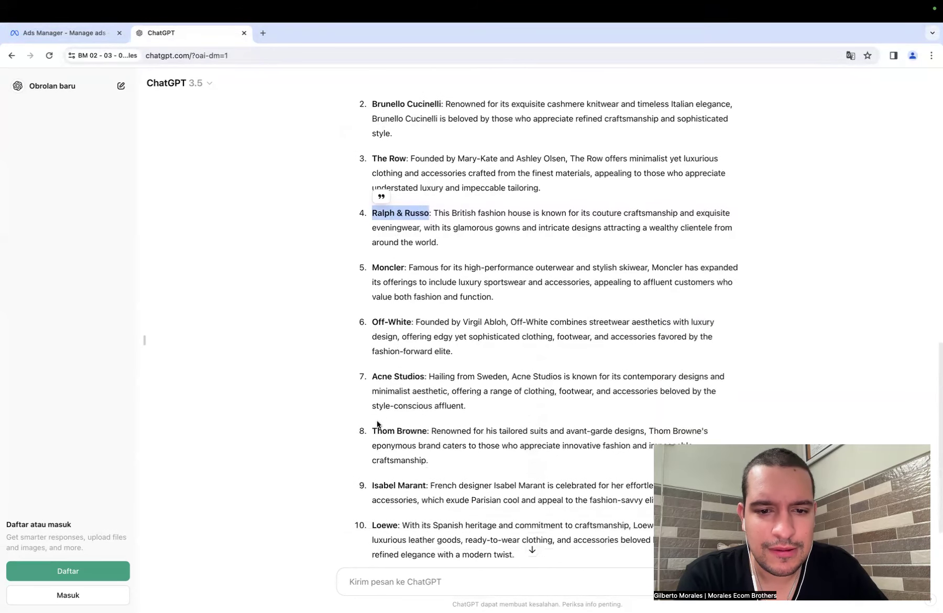
pyautogui.moveTo(373, 434); pyautogui.dragTo(426, 434)
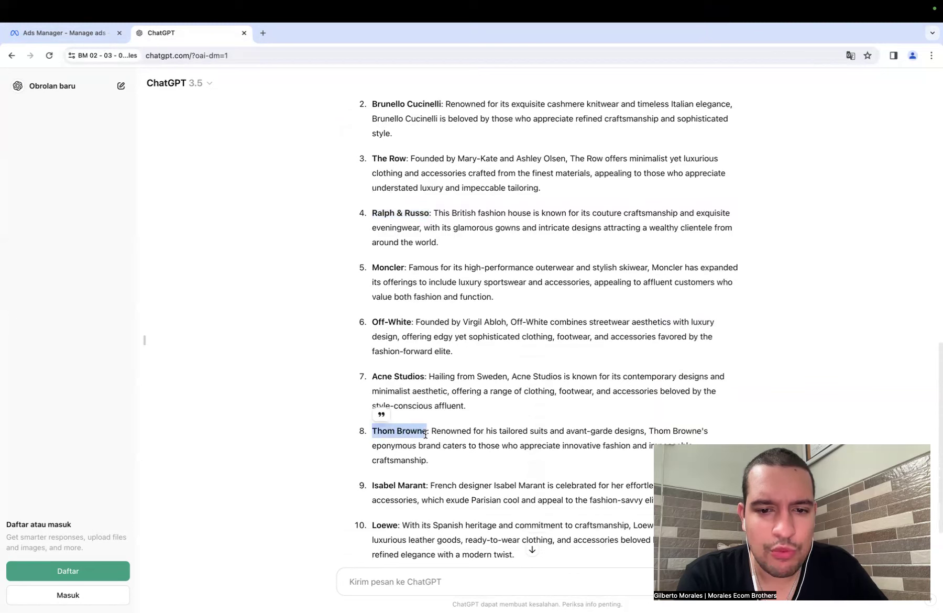
pyautogui.rightClick(410, 430)
pyautogui.click(421, 451)
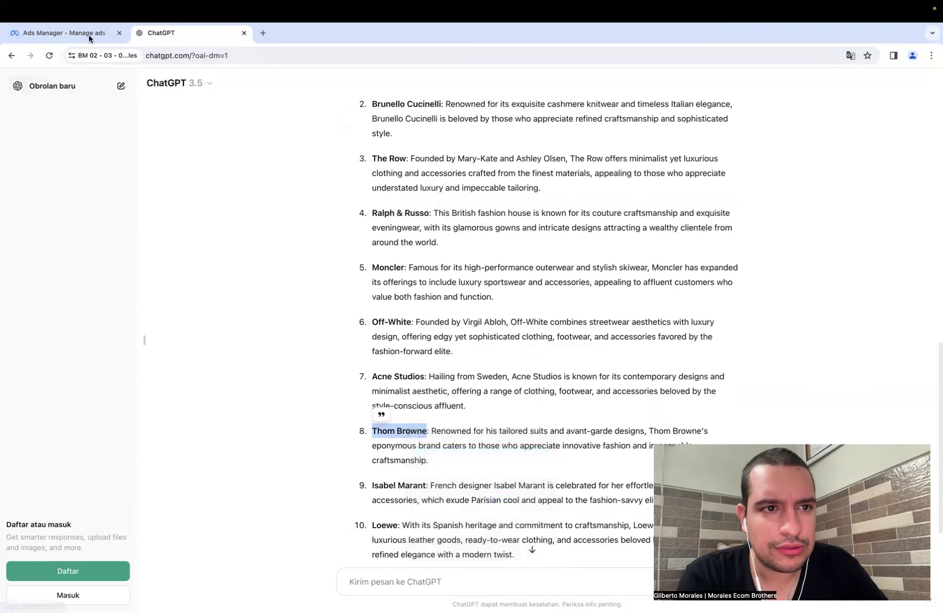
# - Switch to Ads Manager and add the Thom Browne (fashion designer) interest to detailed targeting
pyautogui.click(89, 36)
pyautogui.click(484, 375)
pyautogui.press('super+v')
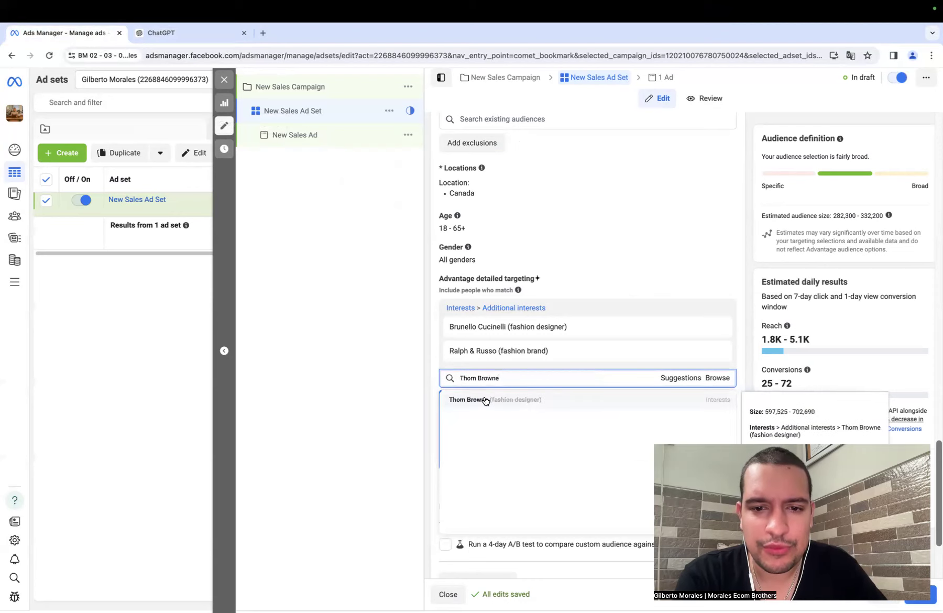
pyautogui.click(485, 401)
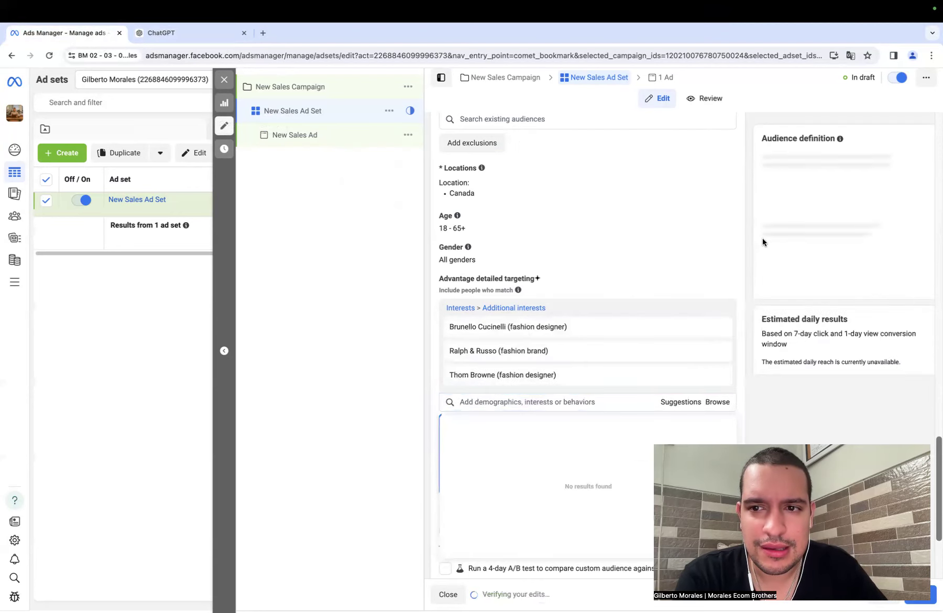
pyautogui.moveTo(557, 348)
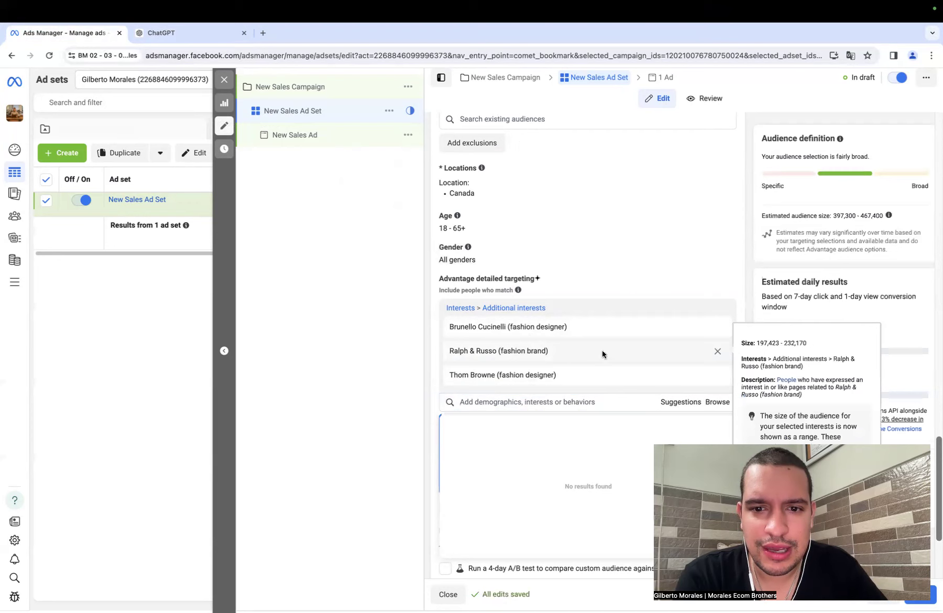
pyautogui.moveTo(495, 356)
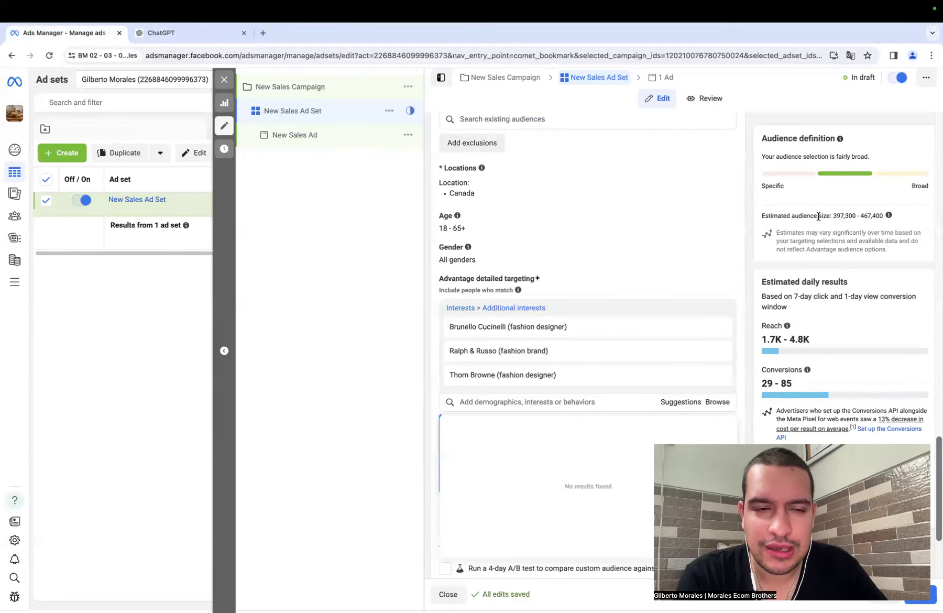
# - Switch to ChatGPT and send the follow-up prompt "give me a little bit more popular"
pyautogui.click(177, 37)
pyautogui.scroll(-3, 403, 502)
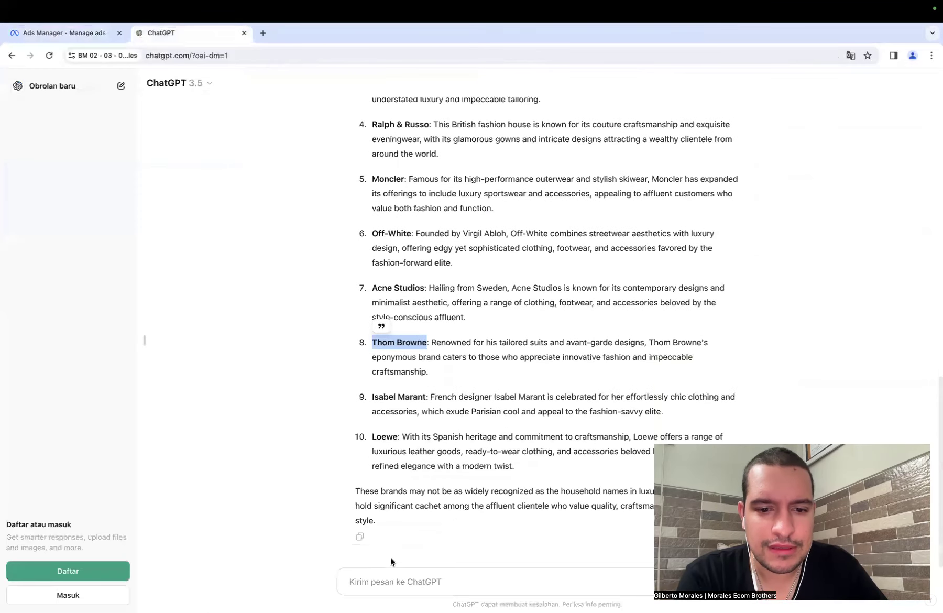
pyautogui.click(390, 581)
pyautogui.write('give me a')
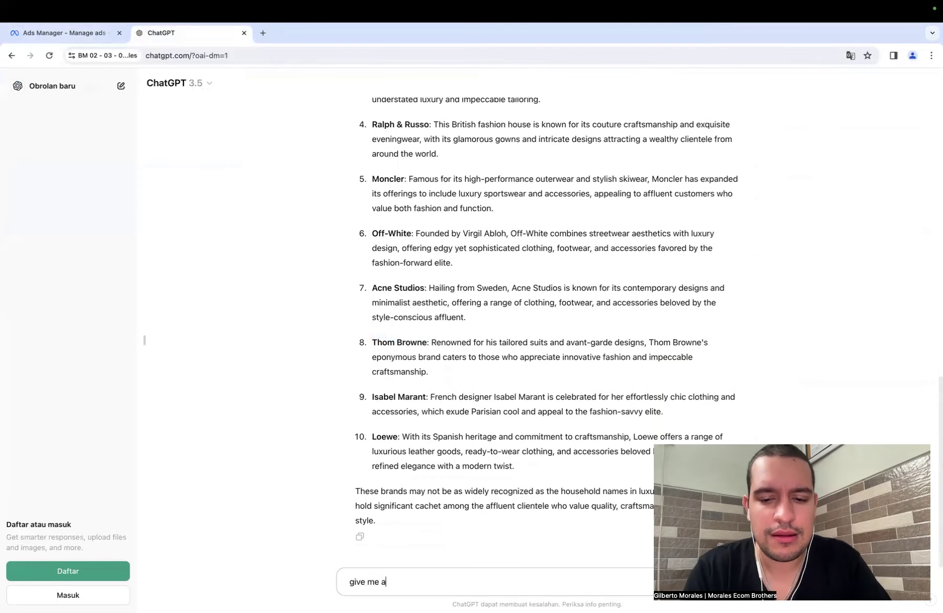
pyautogui.write(' little m')
pyautogui.write('bit more pop')
pyautogui.write('i')
pyautogui.write('lar')
pyautogui.press('Return')
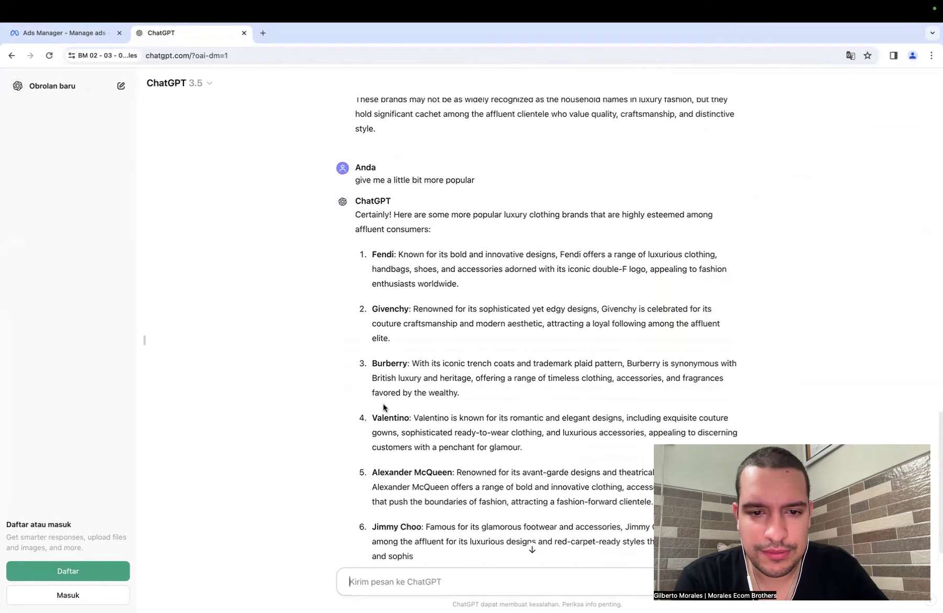
# - Copy the brand name Givenchy from the more popular brands list
pyautogui.doubleClick(384, 308)
pyautogui.rightClick(384, 308)
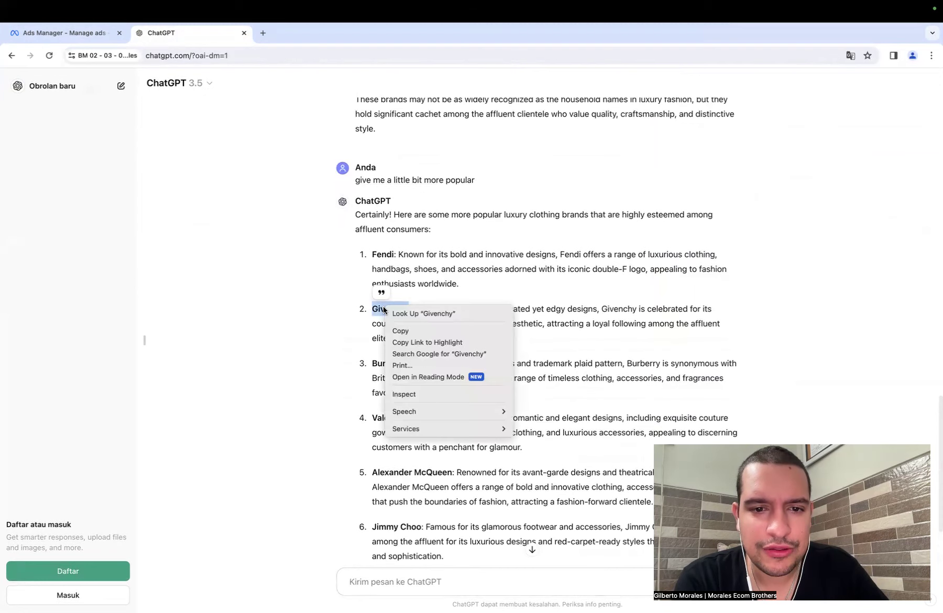
pyautogui.click(403, 330)
# - Switch to Ads Manager, add the Givenchy employer entry to detailed targeting and remove it
pyautogui.click(73, 34)
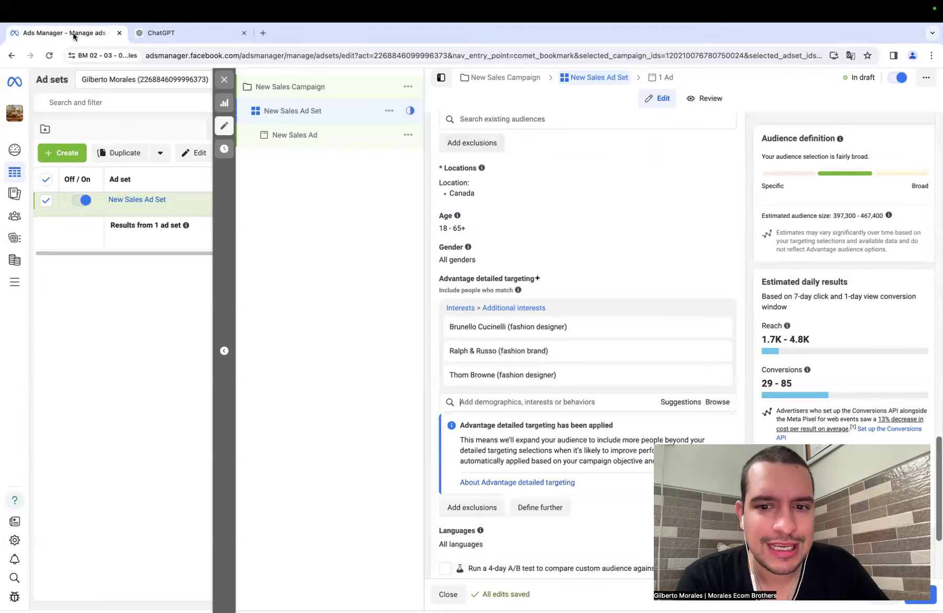
pyautogui.click(484, 401)
pyautogui.hotkey('ctrl', 'v')
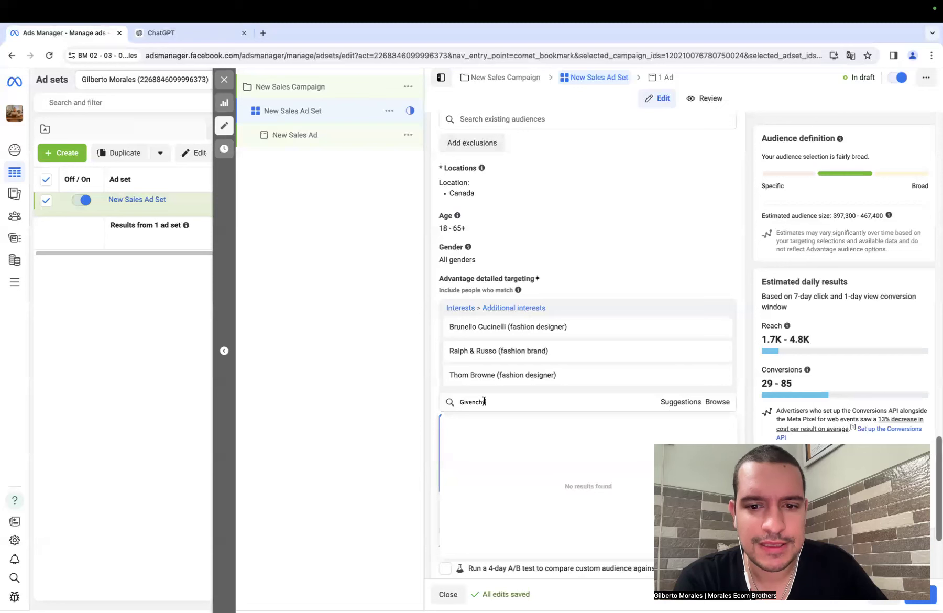
pyautogui.click(477, 424)
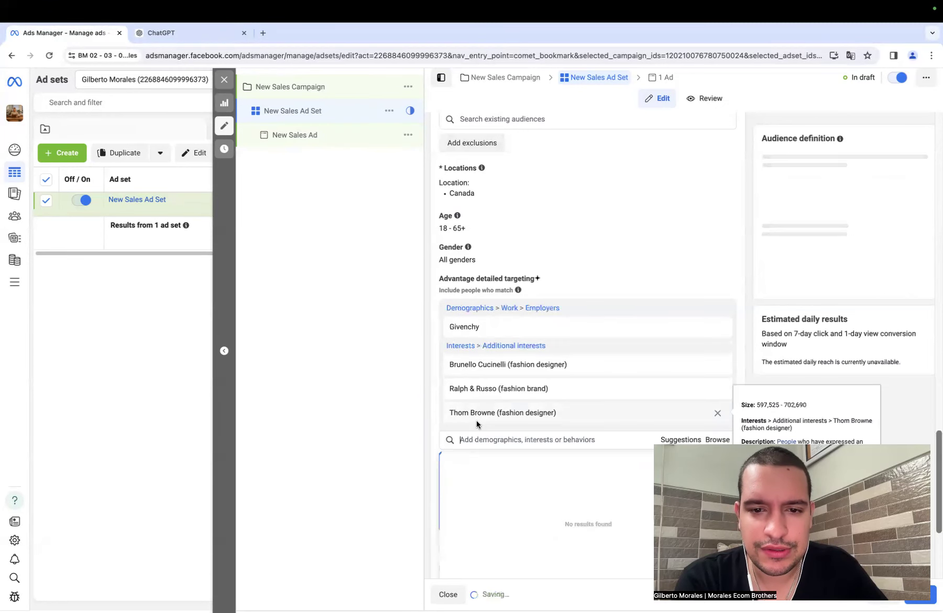
pyautogui.click(717, 327)
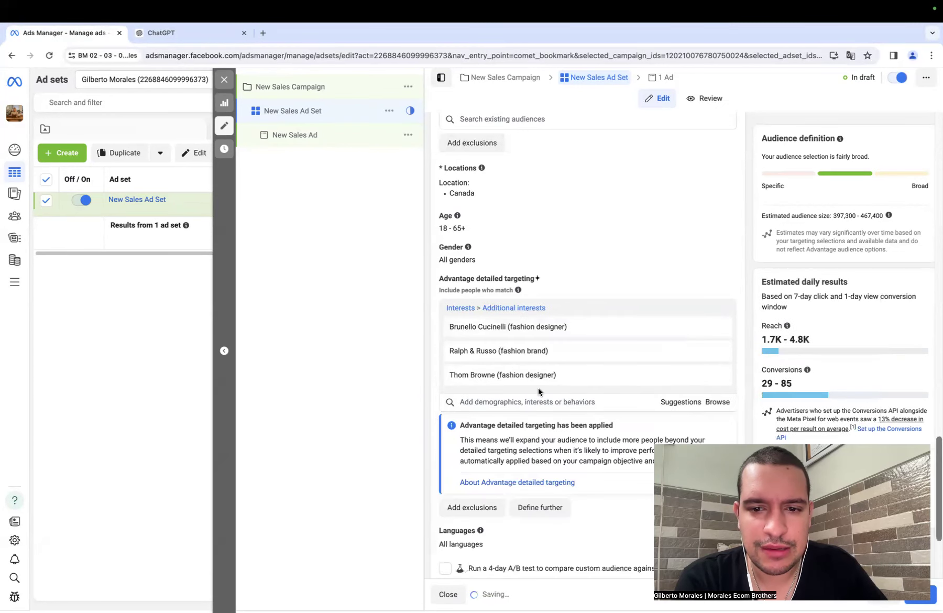
# - Add the Givenchy (fashion brand) interest to detailed targeting
pyautogui.click(532, 401)
pyautogui.hotkey('ctrl', 'v')
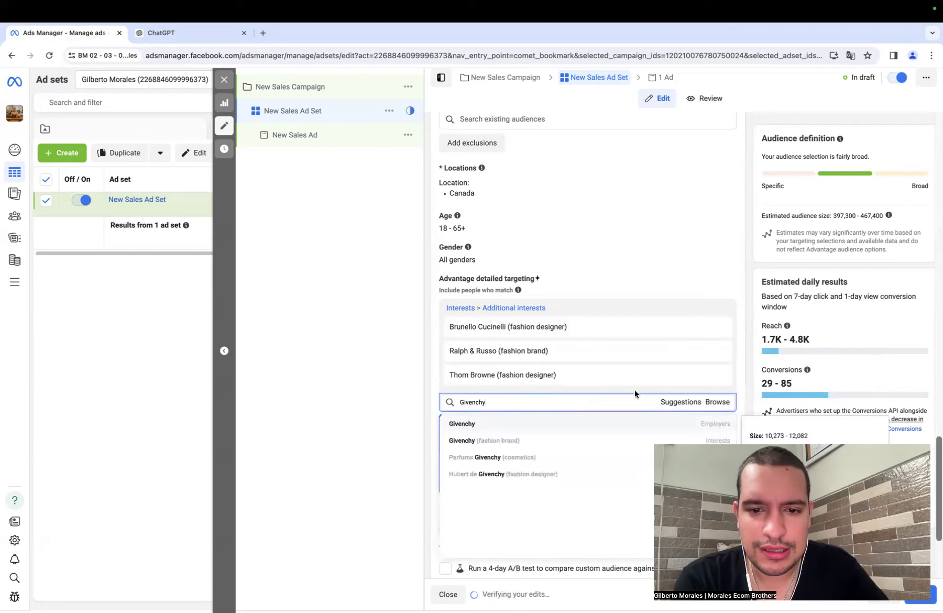
pyautogui.click(523, 439)
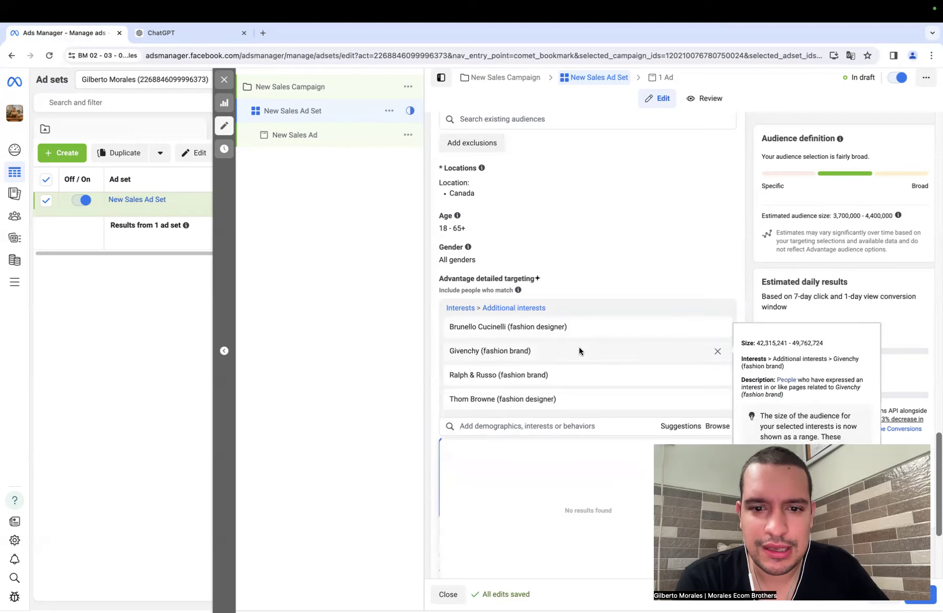
pyautogui.scroll(-1, 579, 352)
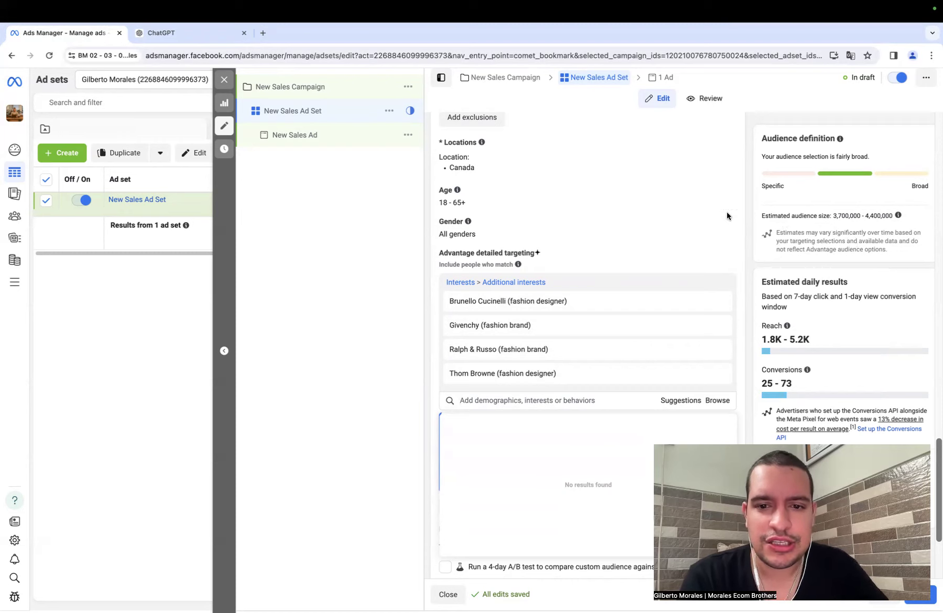
# - Remove all the selected interests, Brunello Cucinelli, Givenchy, Ralph & Russo and Thom Browne, from detailed targeting
pyautogui.moveTo(581, 284)
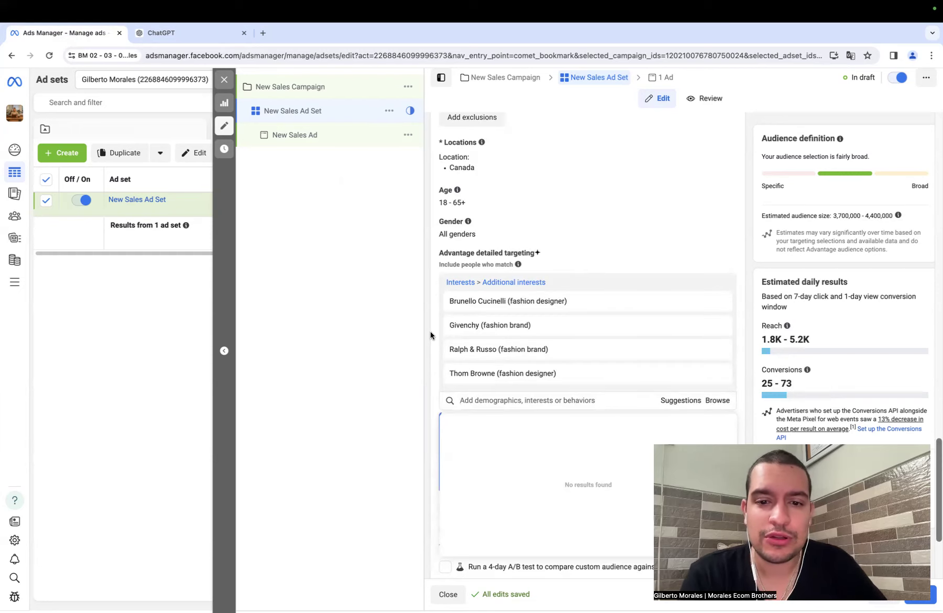
pyautogui.moveTo(662, 298)
pyautogui.click(719, 301)
pyautogui.click(718, 302)
pyautogui.click(719, 302)
pyautogui.click(718, 302)
pyautogui.click(718, 302)
# - Add the Gucci (fashion brand) interest to detailed targeting and look through the suggested related interests
pyautogui.click(559, 325)
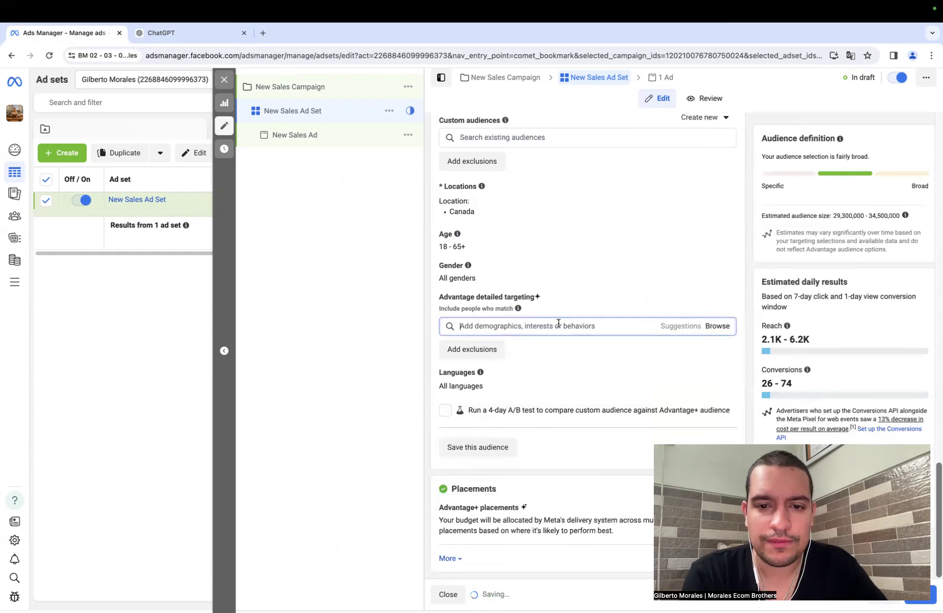
pyautogui.write('gucci')
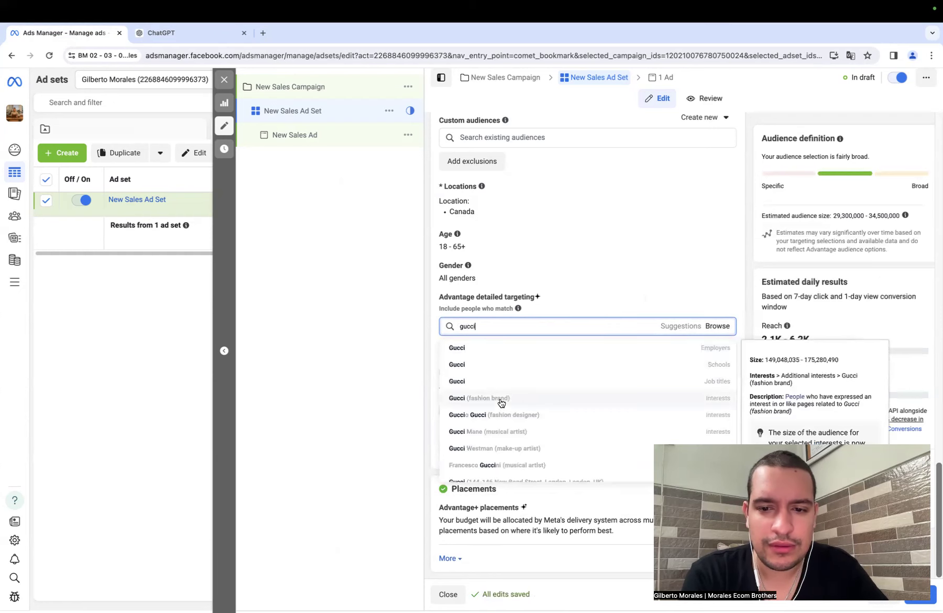
pyautogui.click(502, 400)
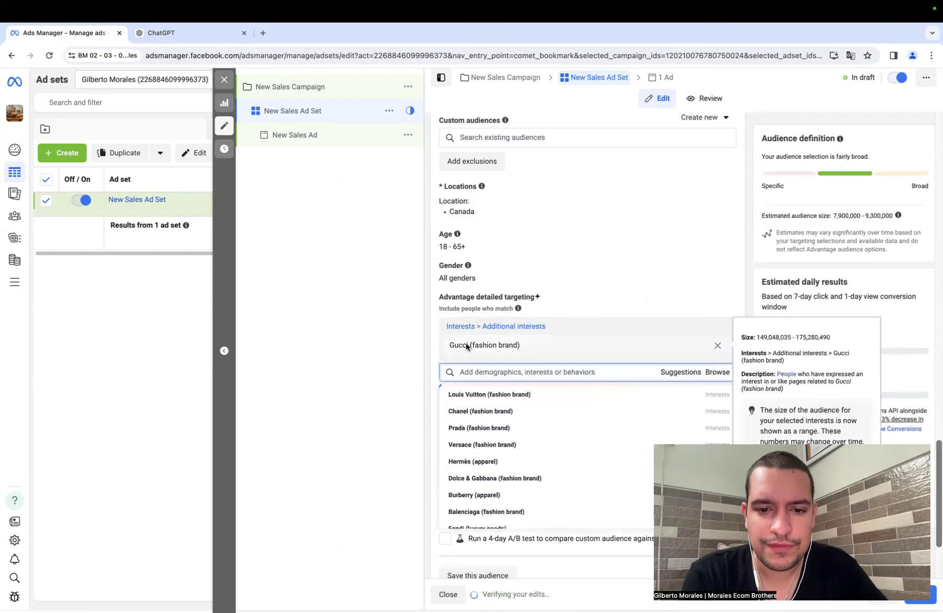
pyautogui.scroll(-1, 472, 367)
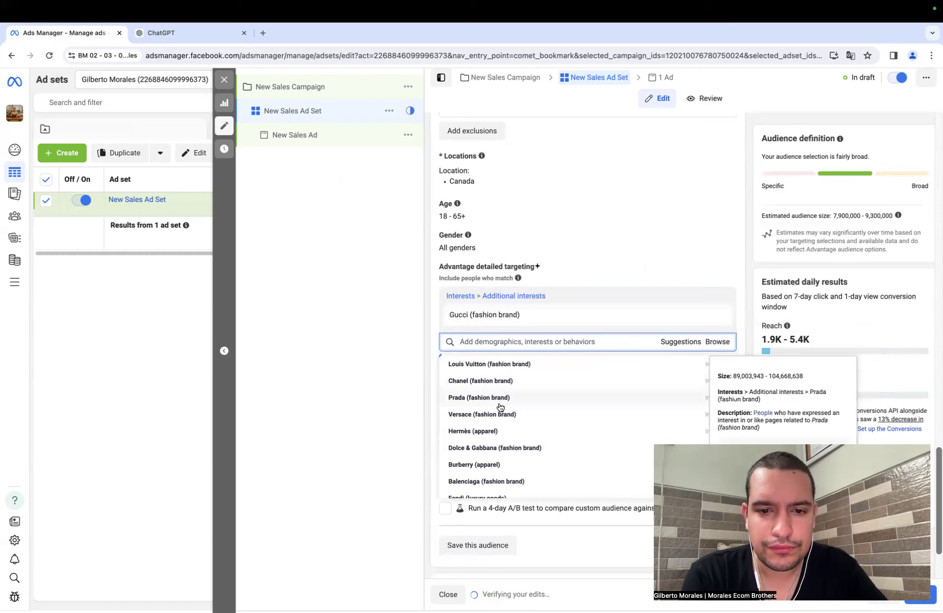
pyautogui.scroll(-5, 501, 407)
pyautogui.scroll(-6, 500, 407)
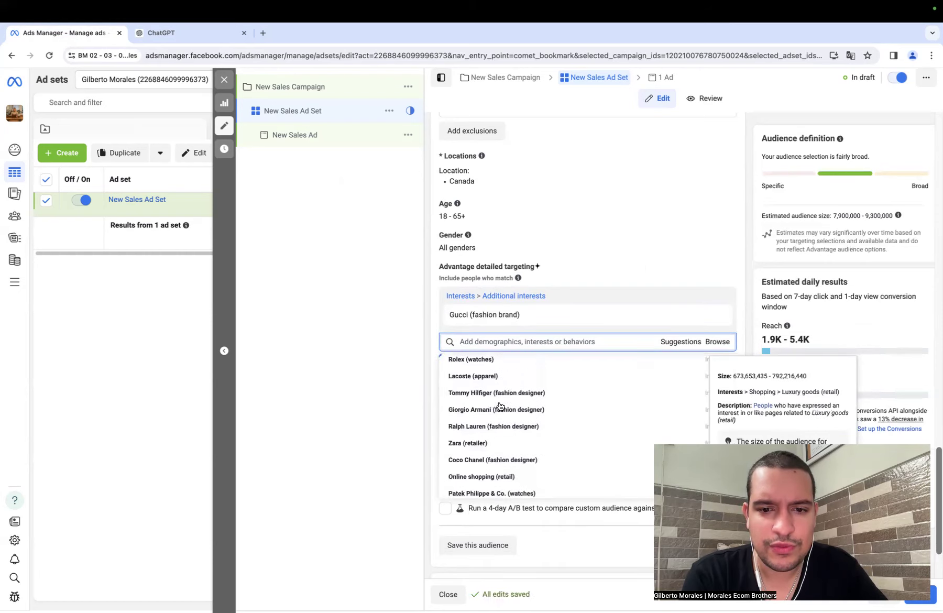
pyautogui.scroll(-1, 500, 407)
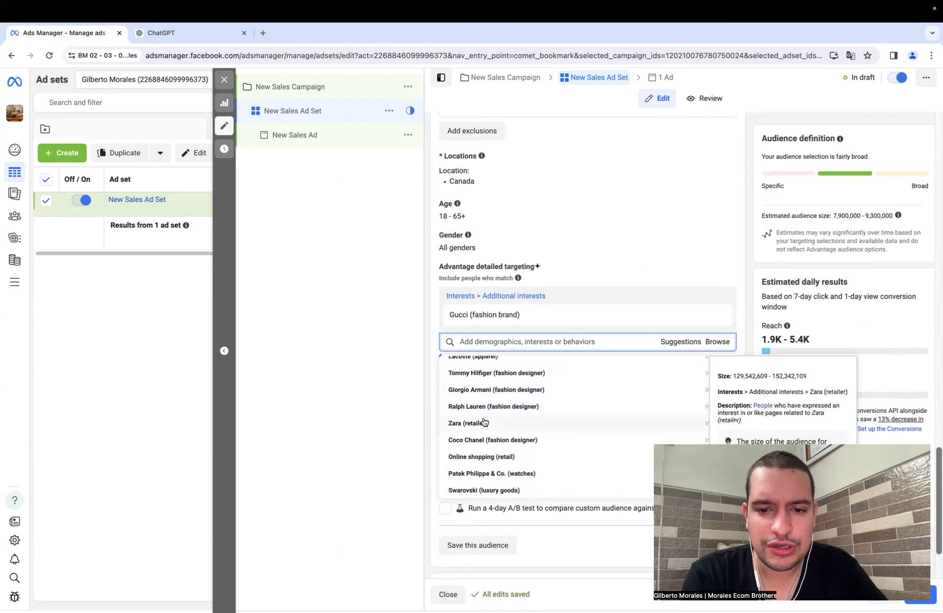
pyautogui.scroll(-3, 484, 422)
# - Switch to ChatGPT and send the follow-up prompt "give me more options" below the more popular brands list
pyautogui.click(190, 37)
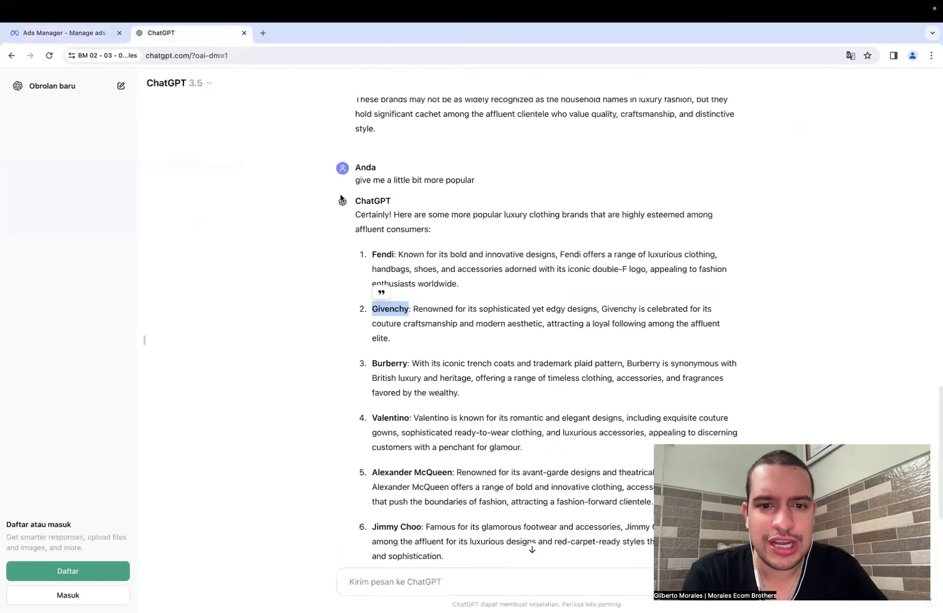
pyautogui.scroll(-5, 429, 319)
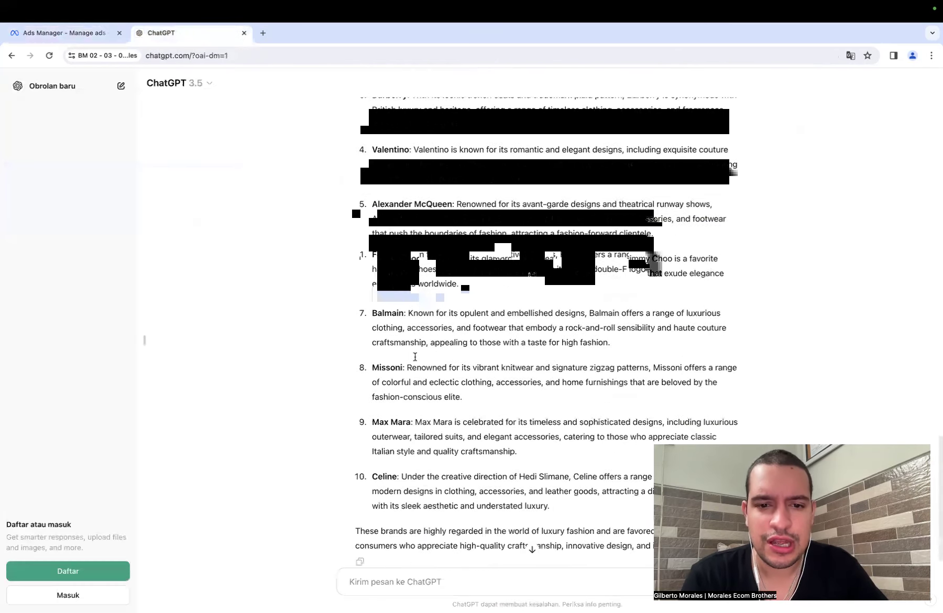
pyautogui.scroll(-1, 383, 524)
pyautogui.click(385, 579)
pyautogui.write('gi')
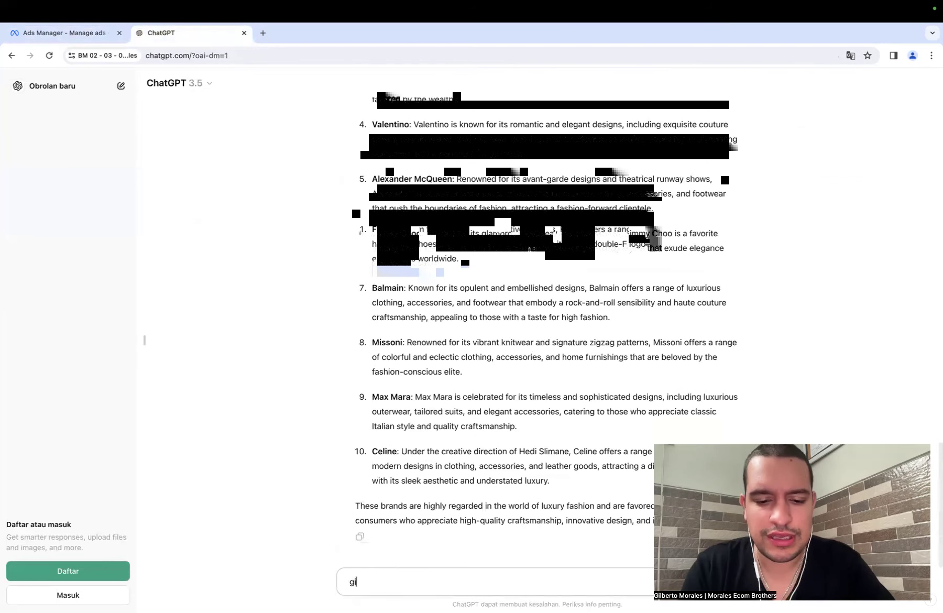
pyautogui.write('ve me more options')
pyautogui.press('Return')
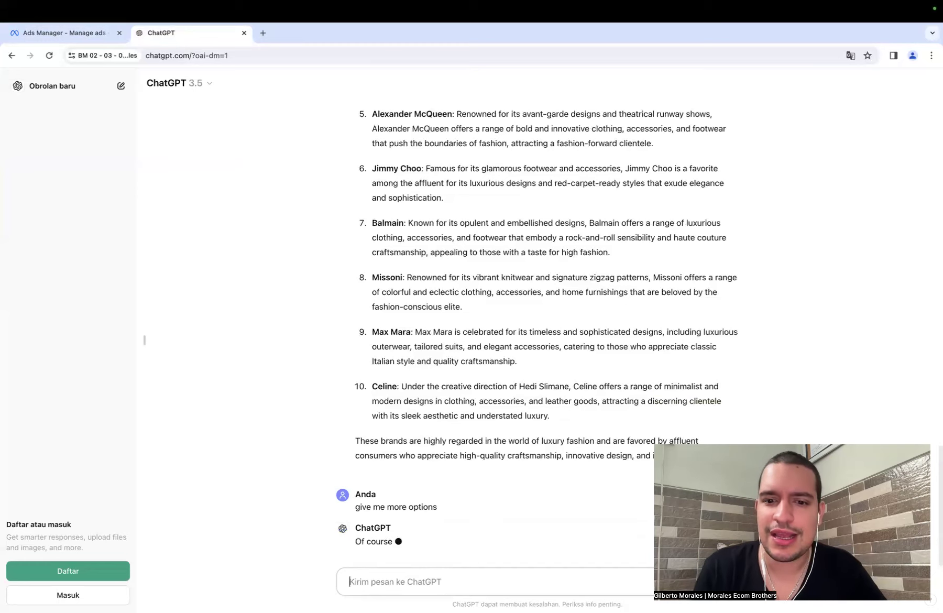